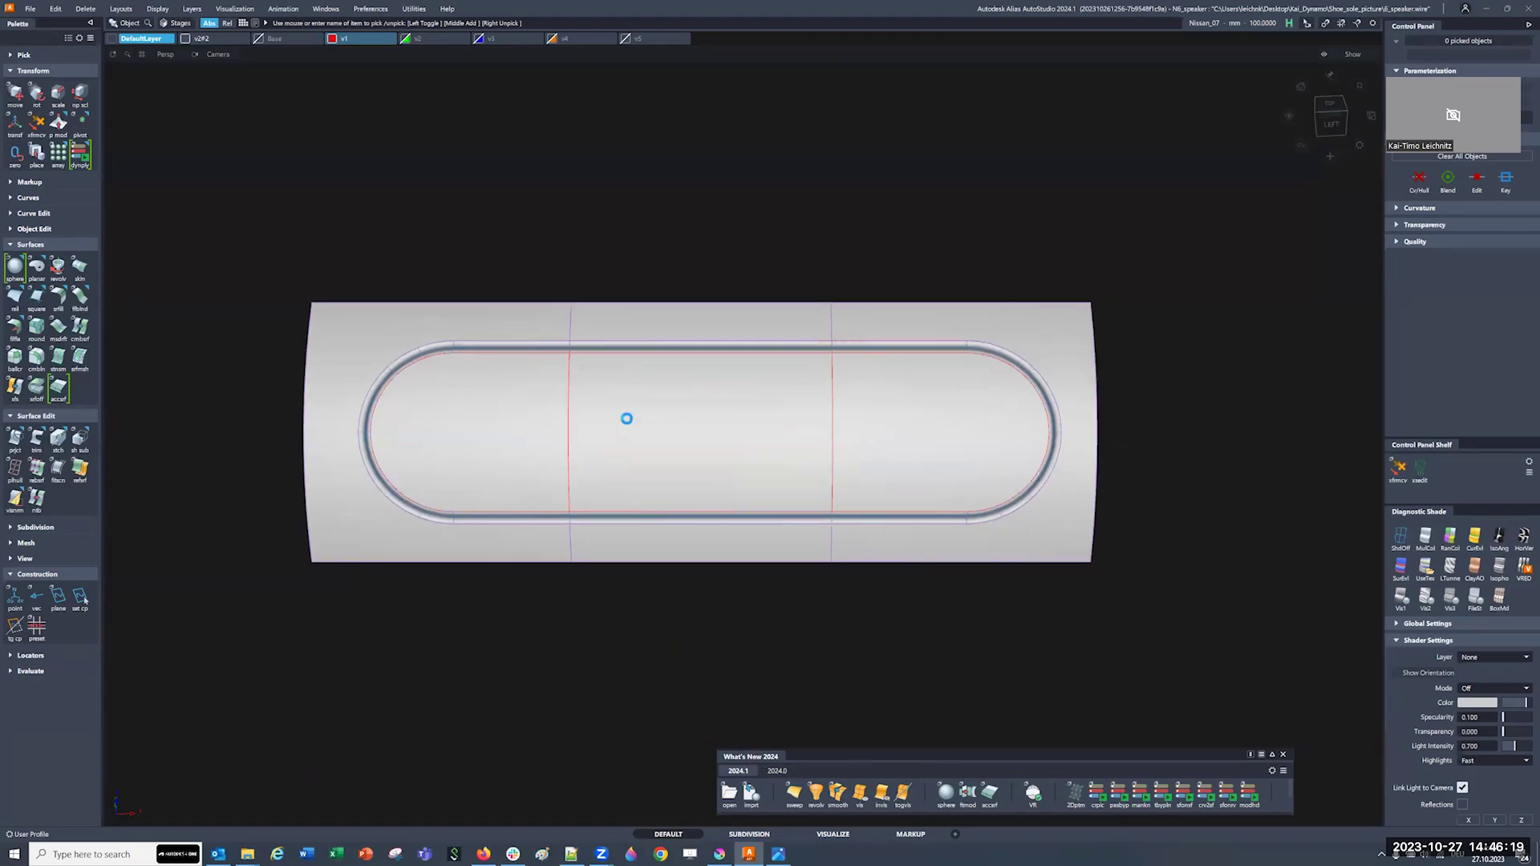
Step: Tumble the view so the speaker front faces the camera
{"action": "left_click_drag", "start_coordinate": [693, 485], "coordinate": [602, 424], "text": "alt+shift"}
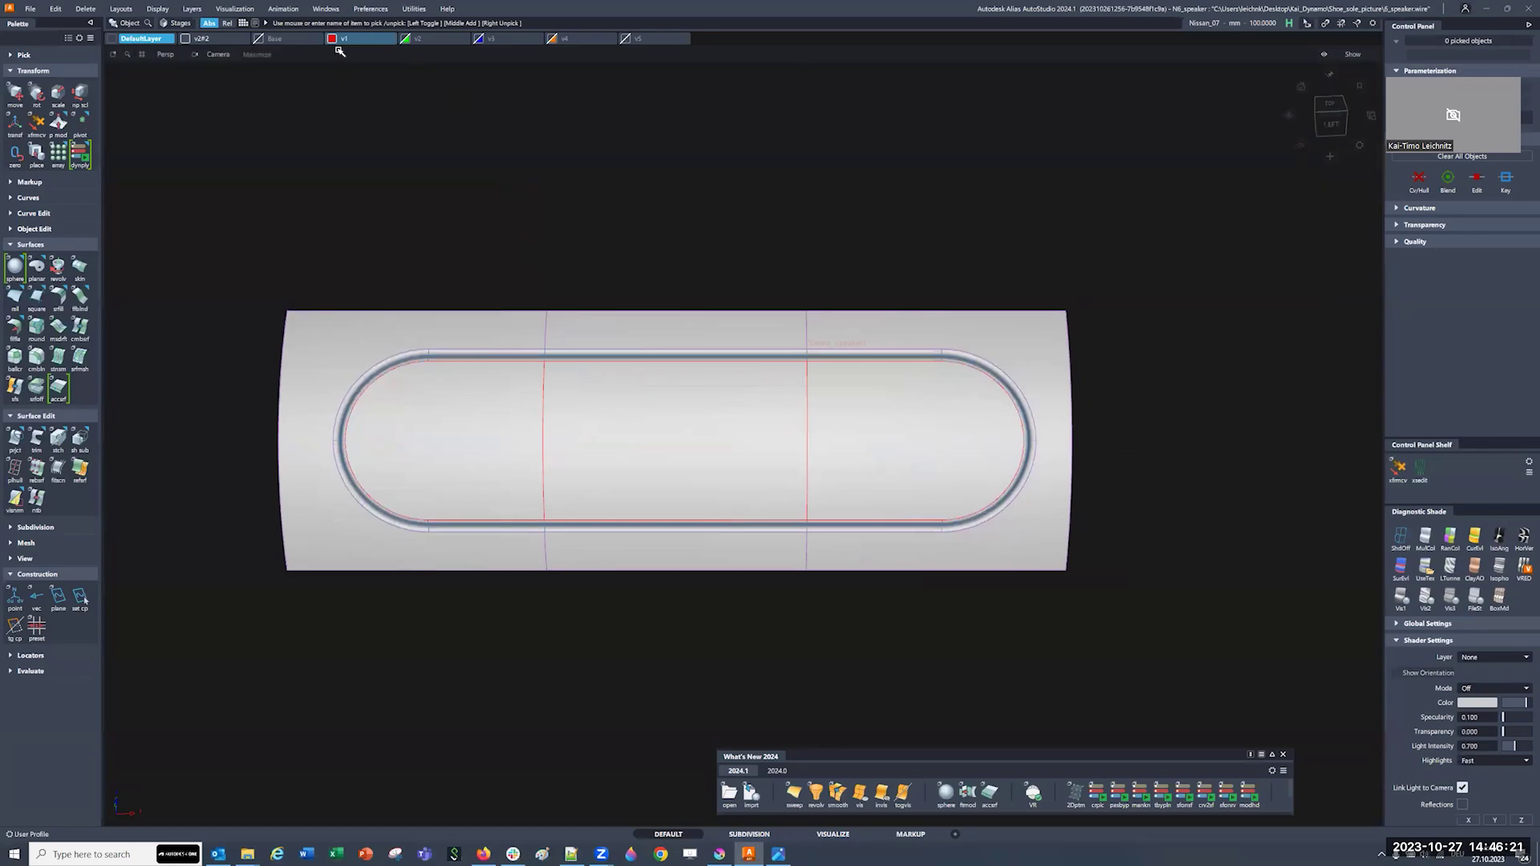
{"action": "left_click", "coordinate": [334, 40]}
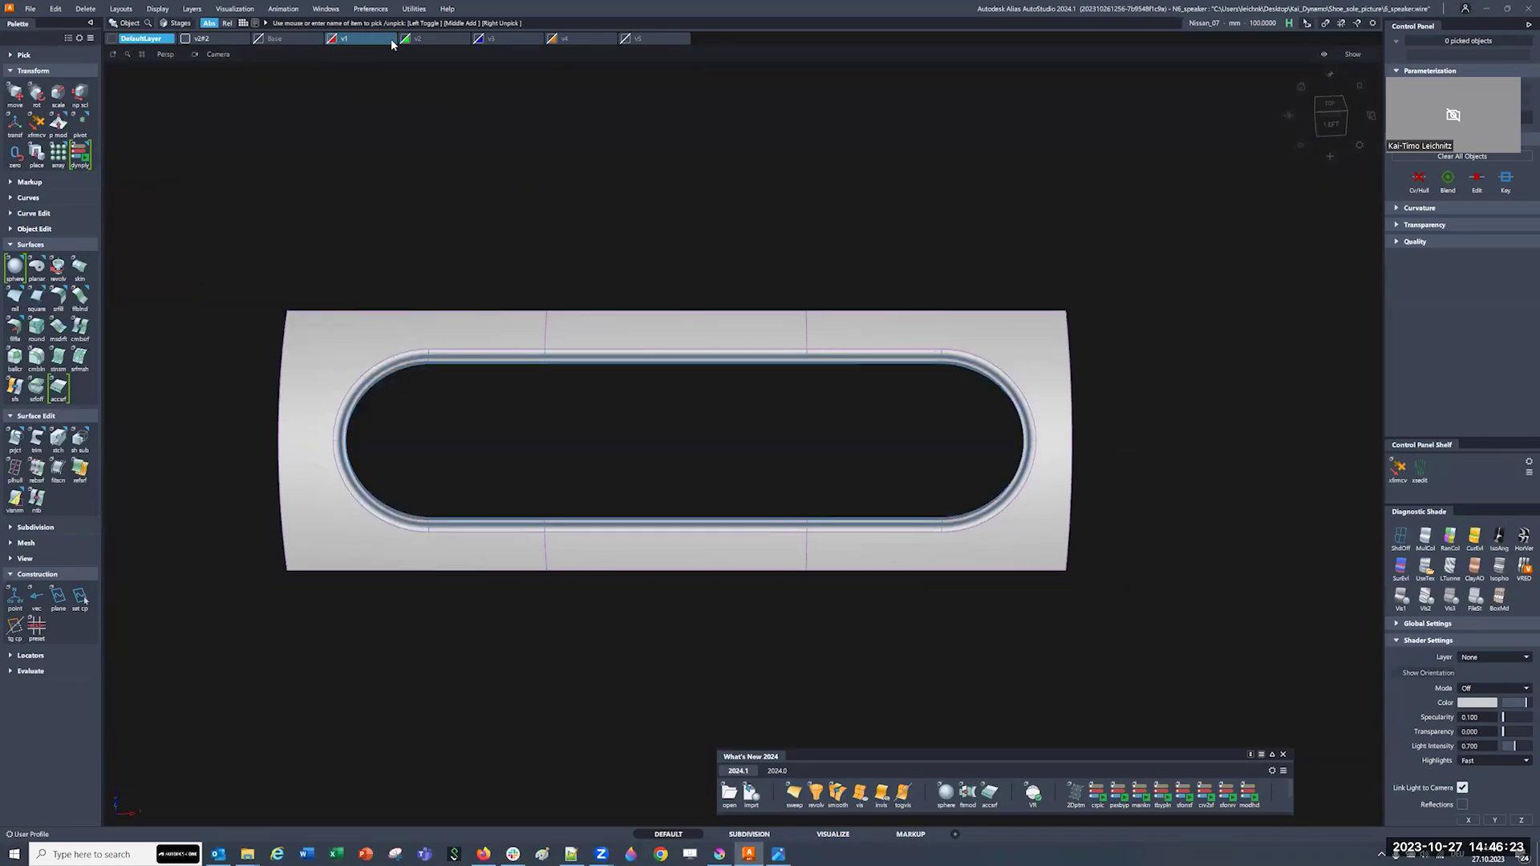
{"action": "left_click", "coordinate": [404, 40]}
{"action": "middle_click_drag", "start_coordinate": [563, 288], "coordinate": [548, 390], "text": "alt+shift"}
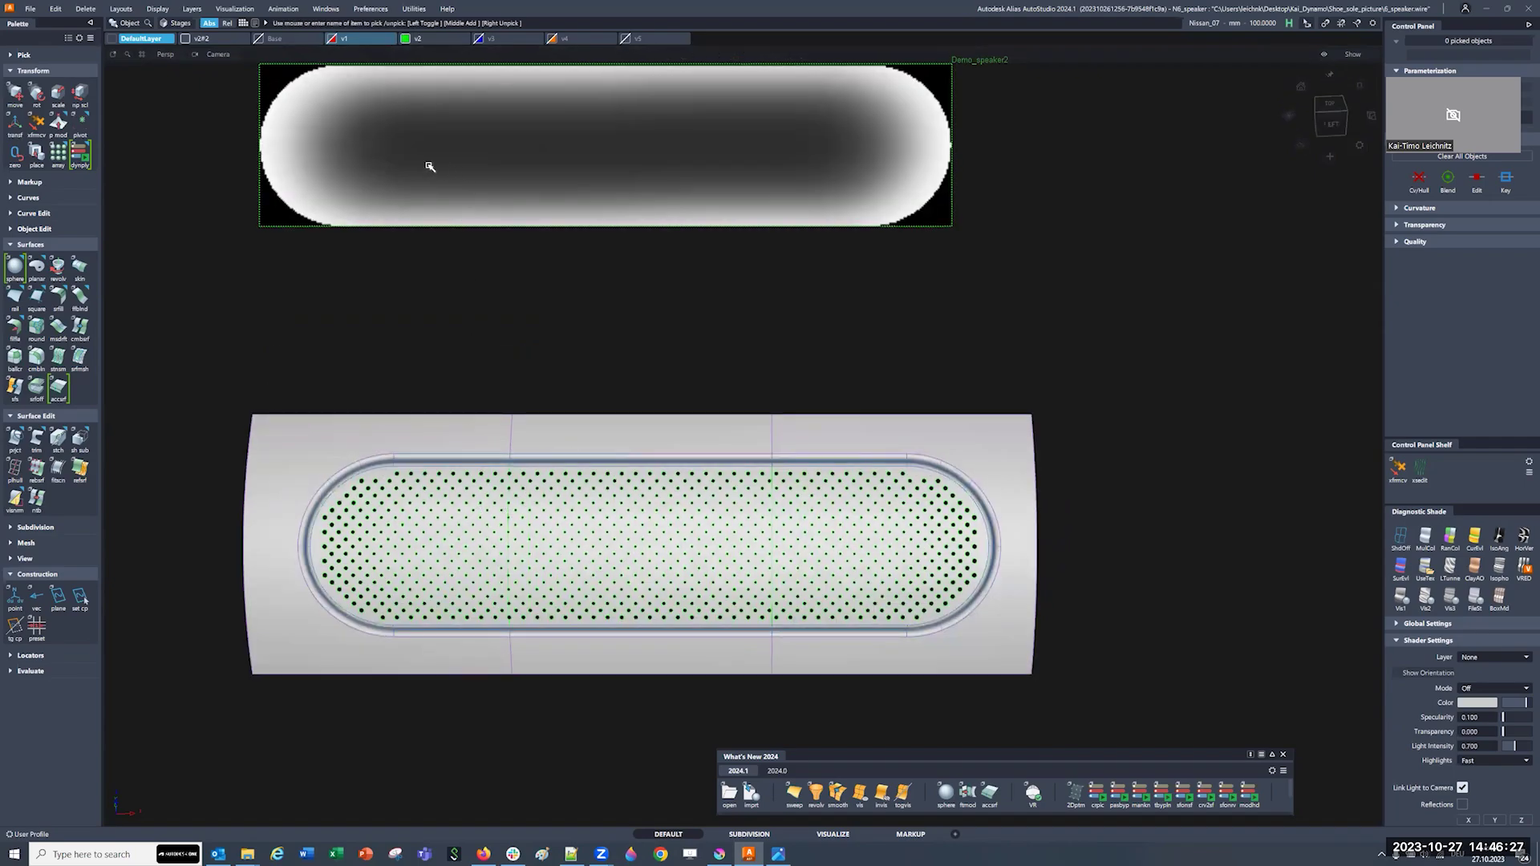
{"action": "middle_click_drag", "start_coordinate": [430, 169], "coordinate": [423, 203], "text": "alt+shift"}
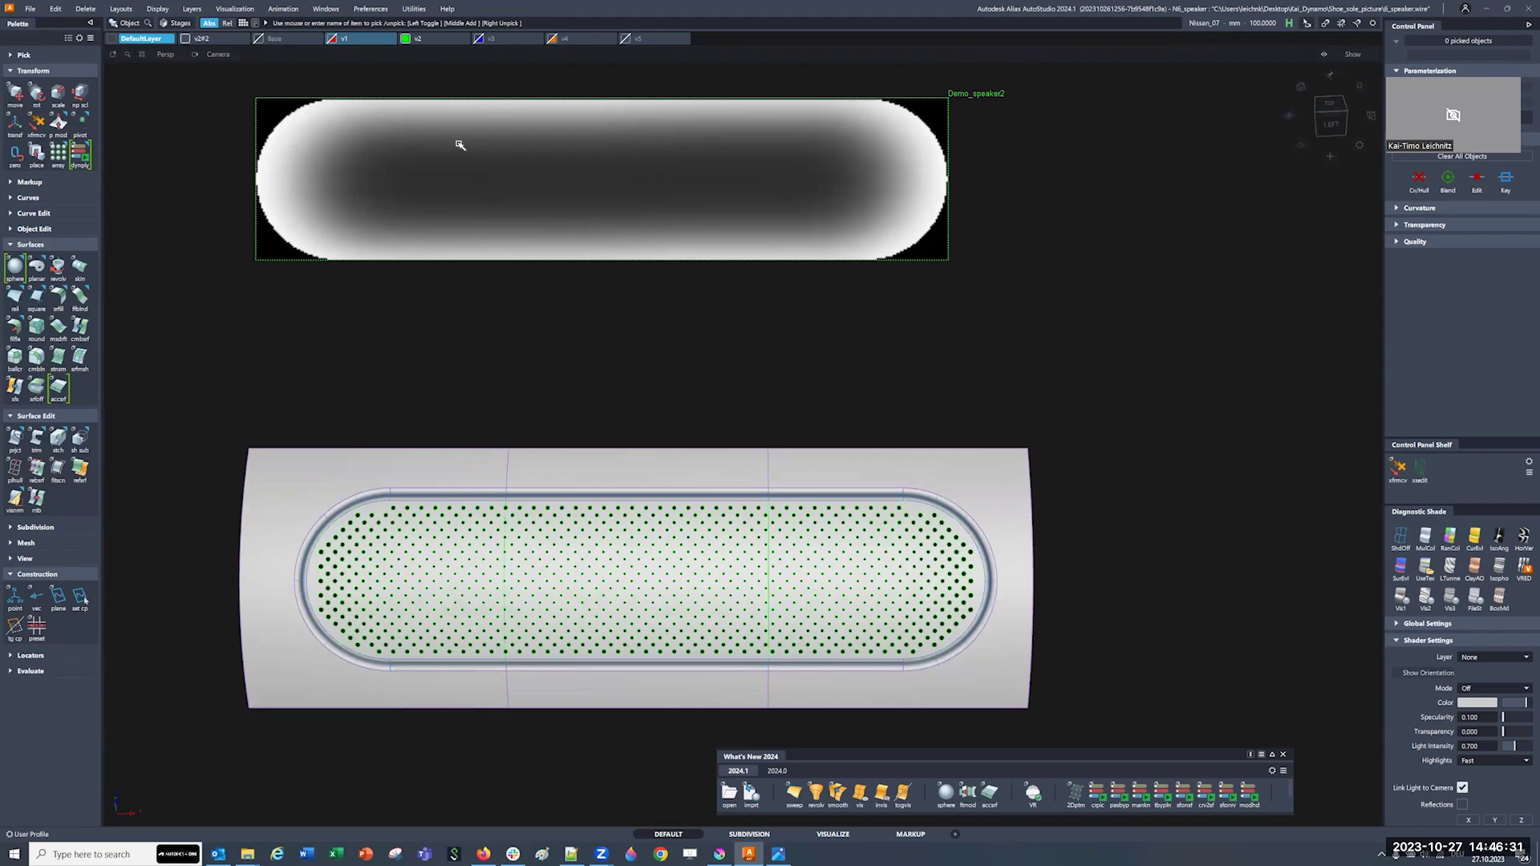
{"action": "left_click", "coordinate": [405, 39]}
{"action": "left_click", "coordinate": [480, 40]}
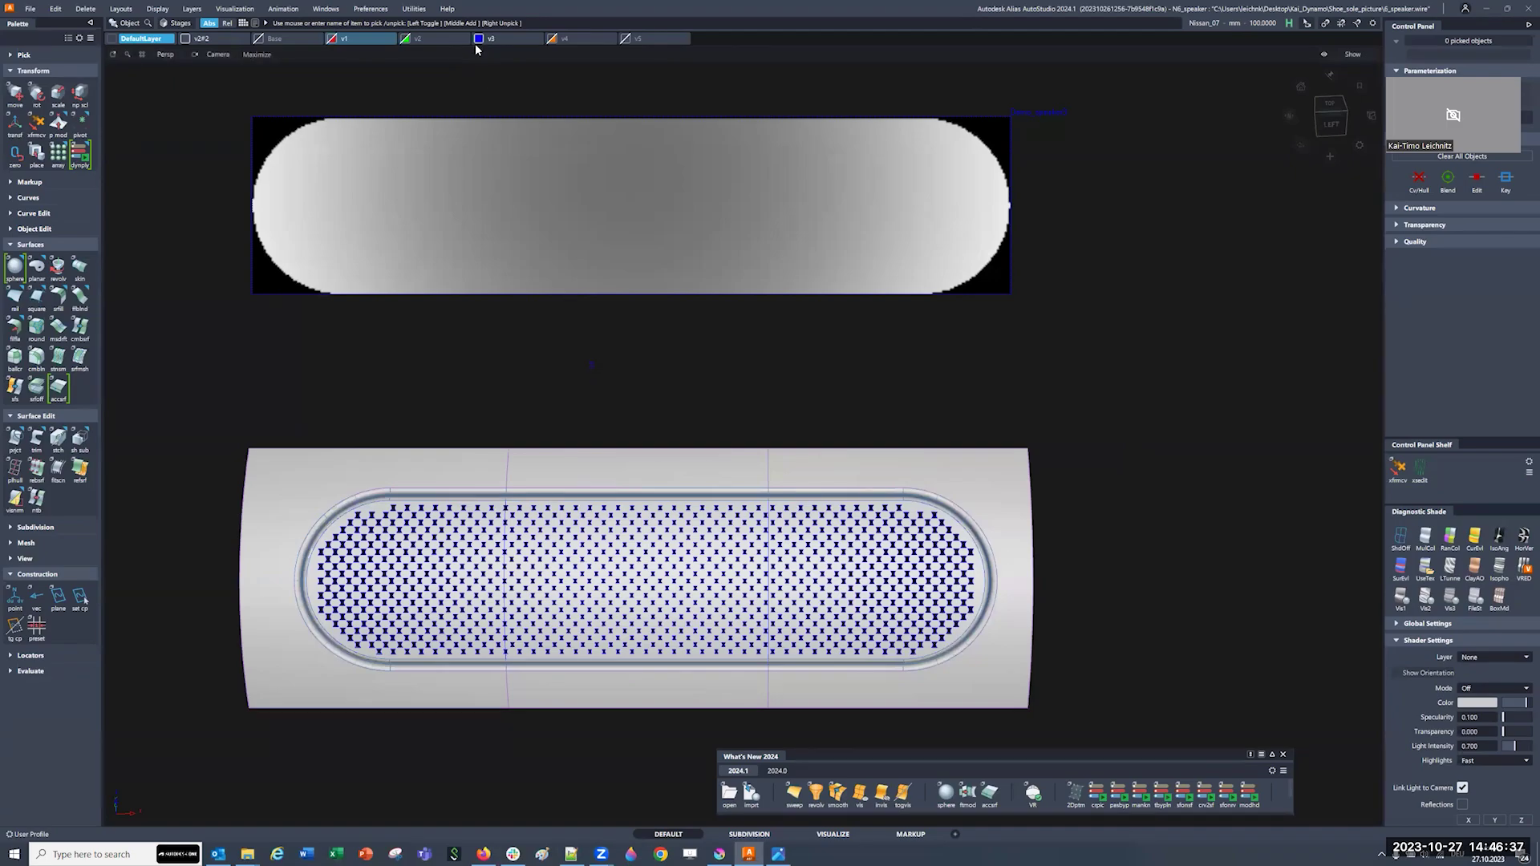
{"action": "left_click", "coordinate": [479, 40]}
{"action": "left_click", "coordinate": [551, 42]}
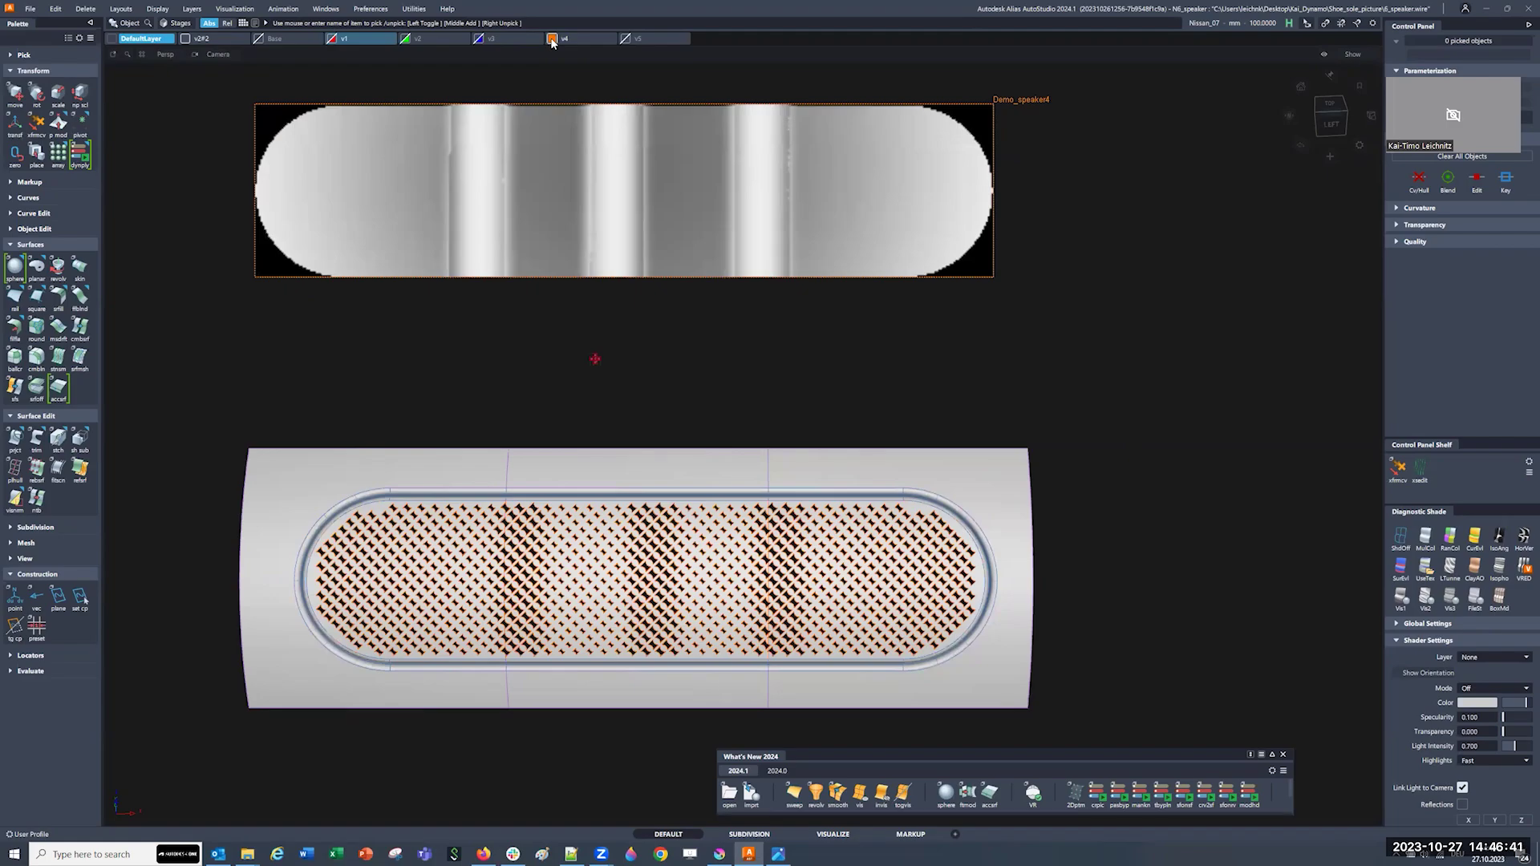
{"action": "left_click", "coordinate": [553, 43]}
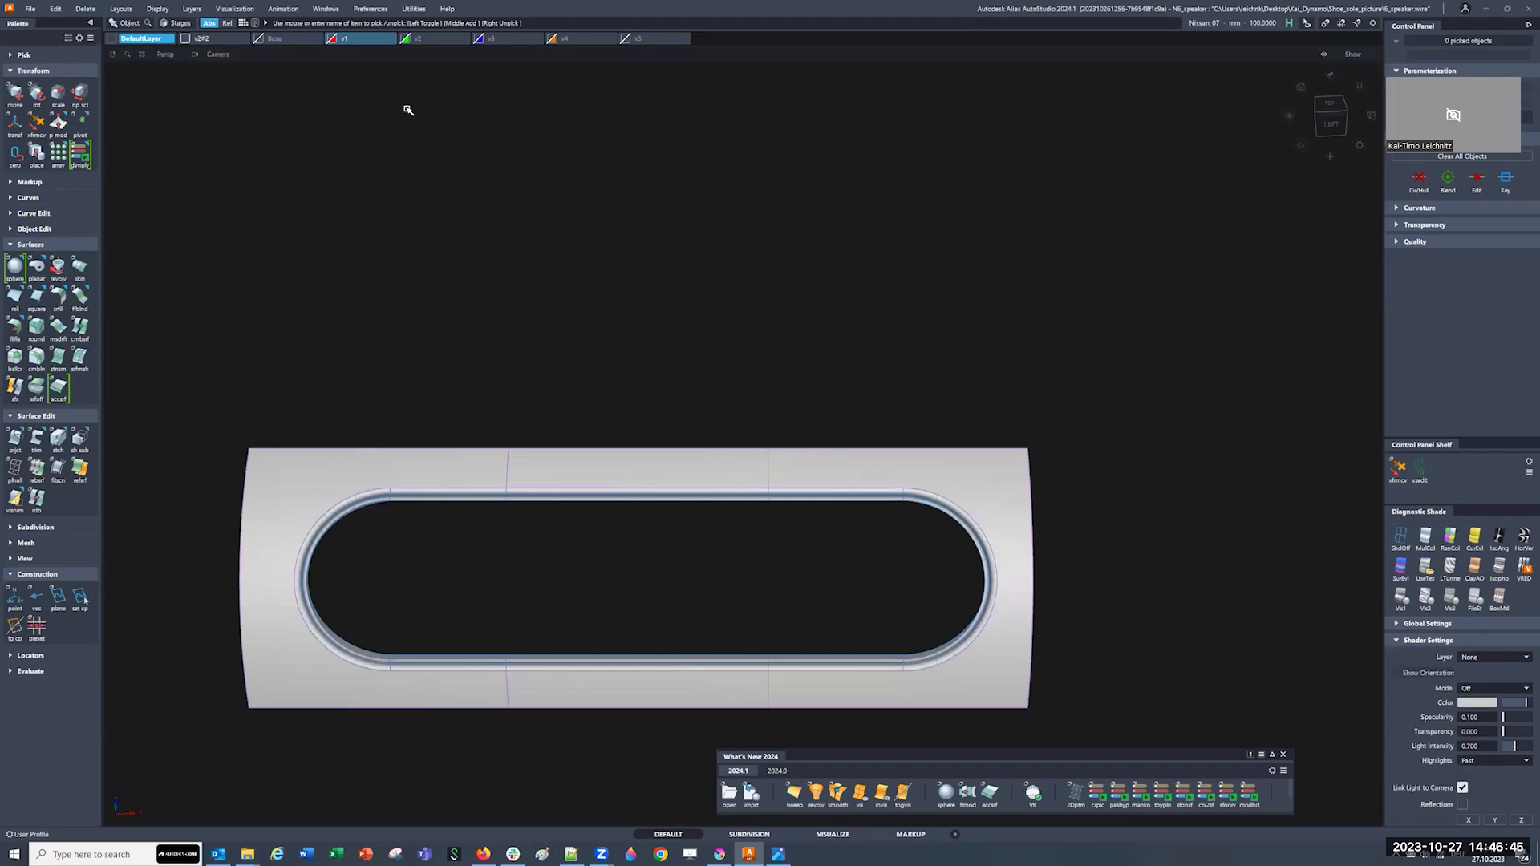
Step: Show layer v1 and set a three-point construction plane on the speaker front corners
{"action": "left_click", "coordinate": [332, 39]}
{"action": "left_click_drag", "start_coordinate": [397, 427], "coordinate": [402, 336], "text": "alt+shift"}
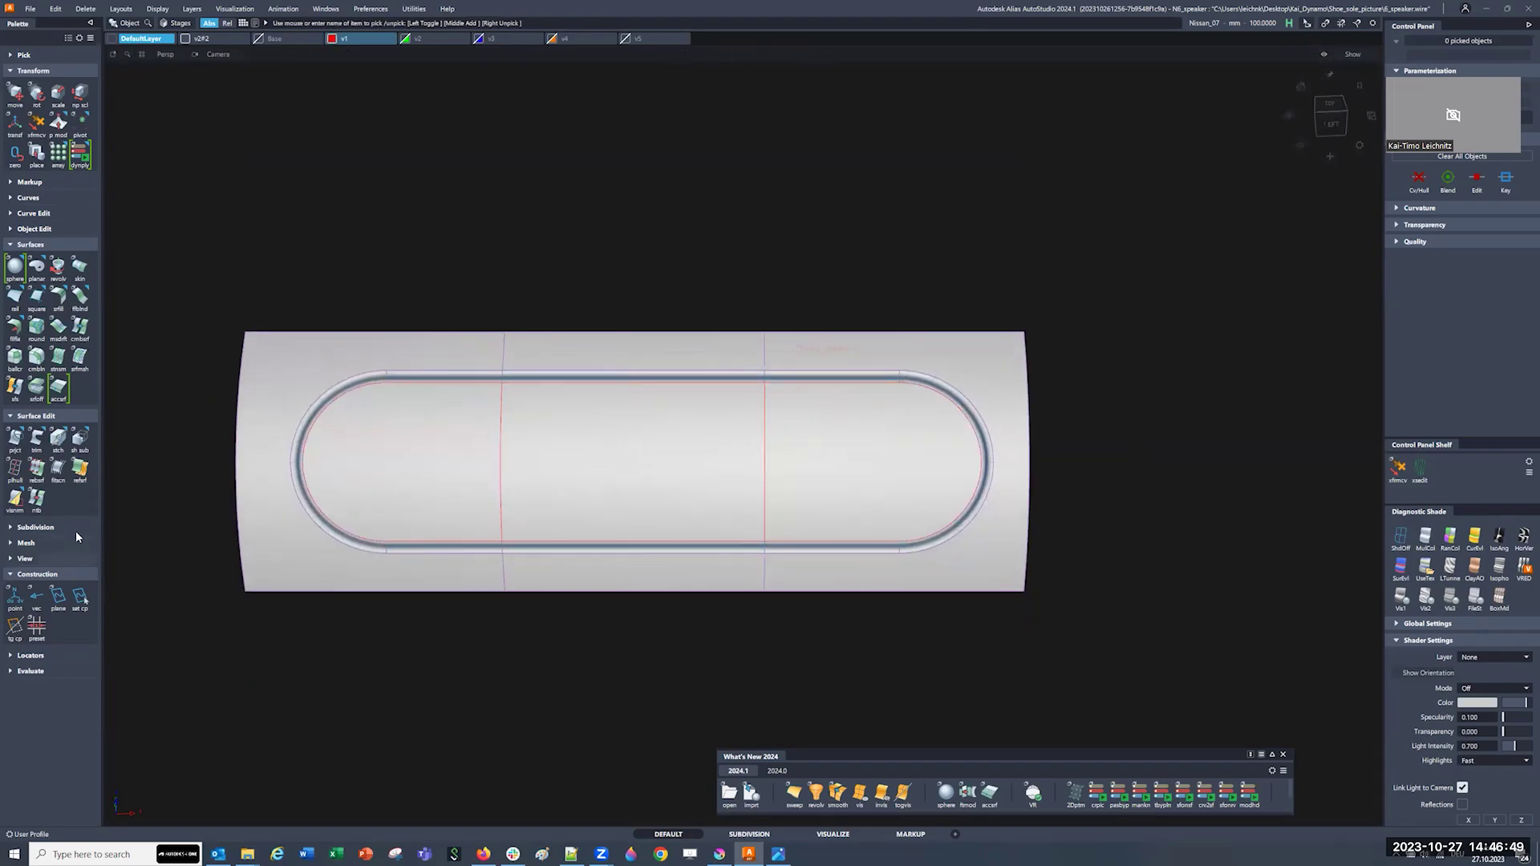
{"action": "double_click", "coordinate": [58, 599]}
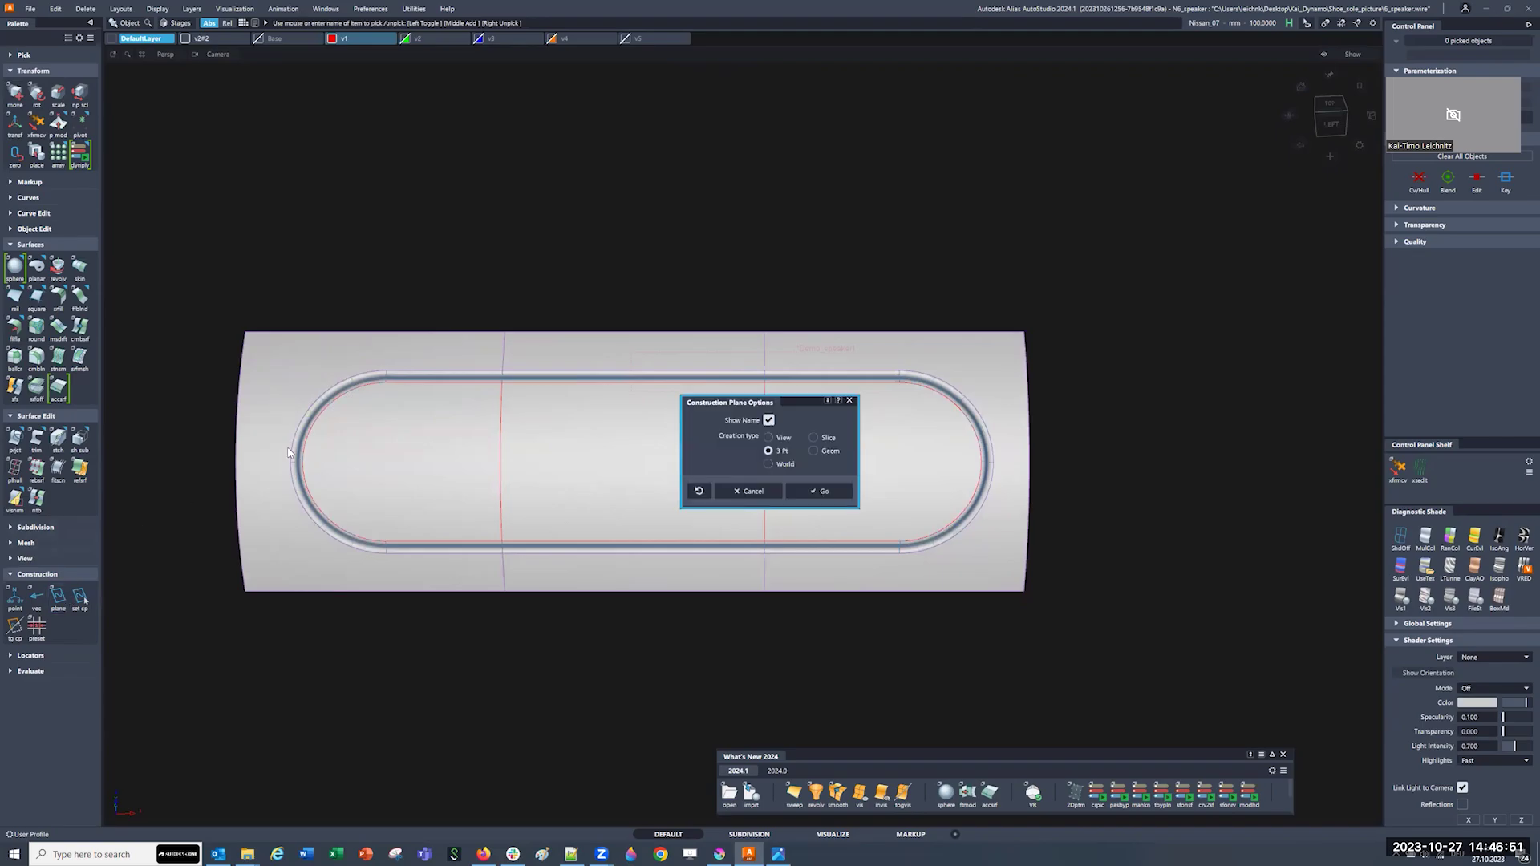
{"action": "left_click", "coordinate": [827, 493]}
{"action": "left_click", "coordinate": [244, 343]}
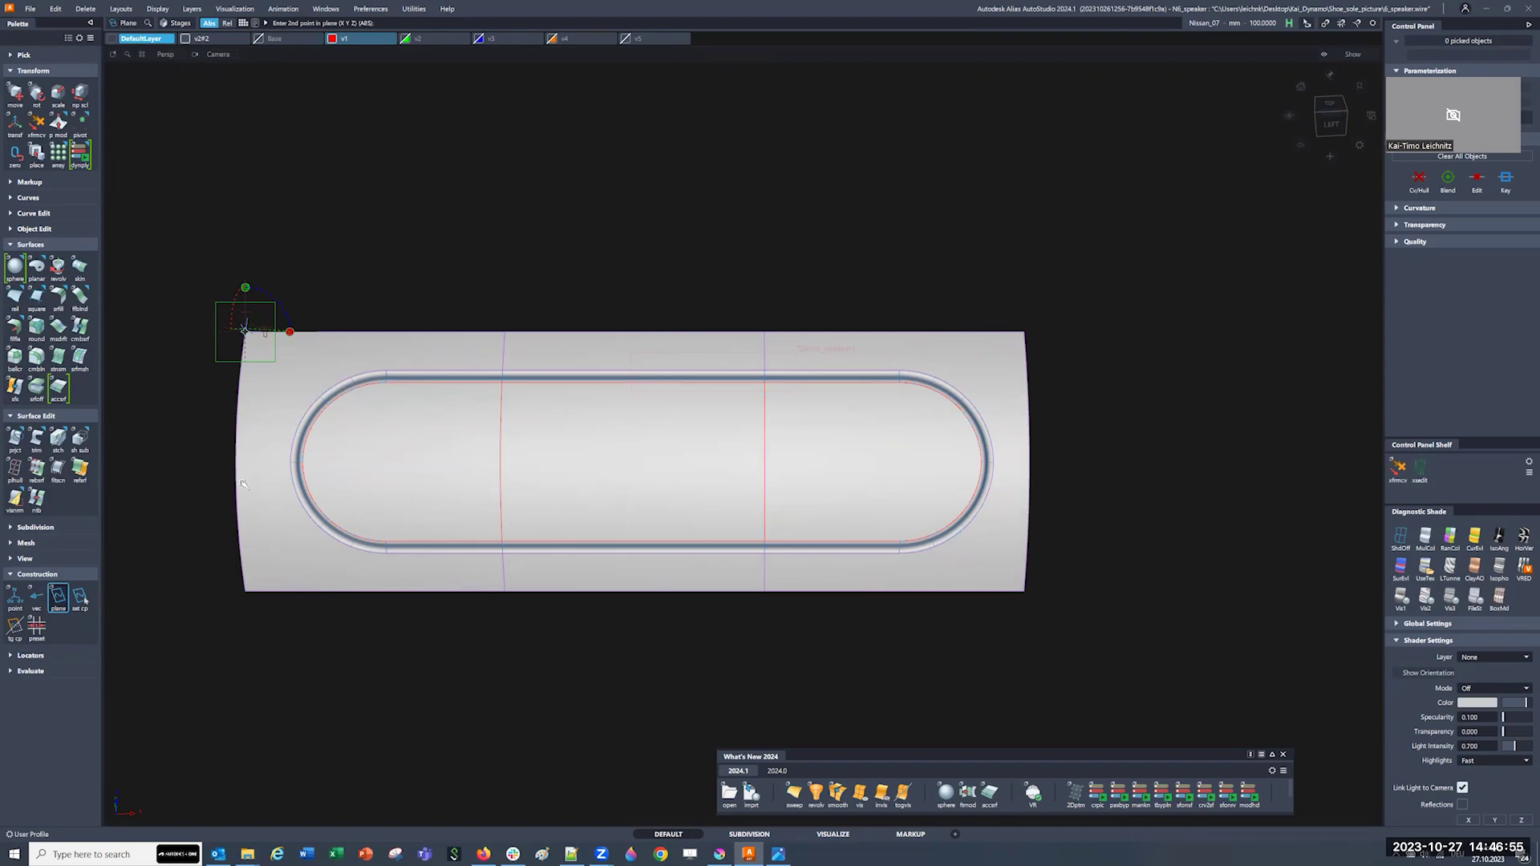
{"action": "left_click", "coordinate": [244, 588]}
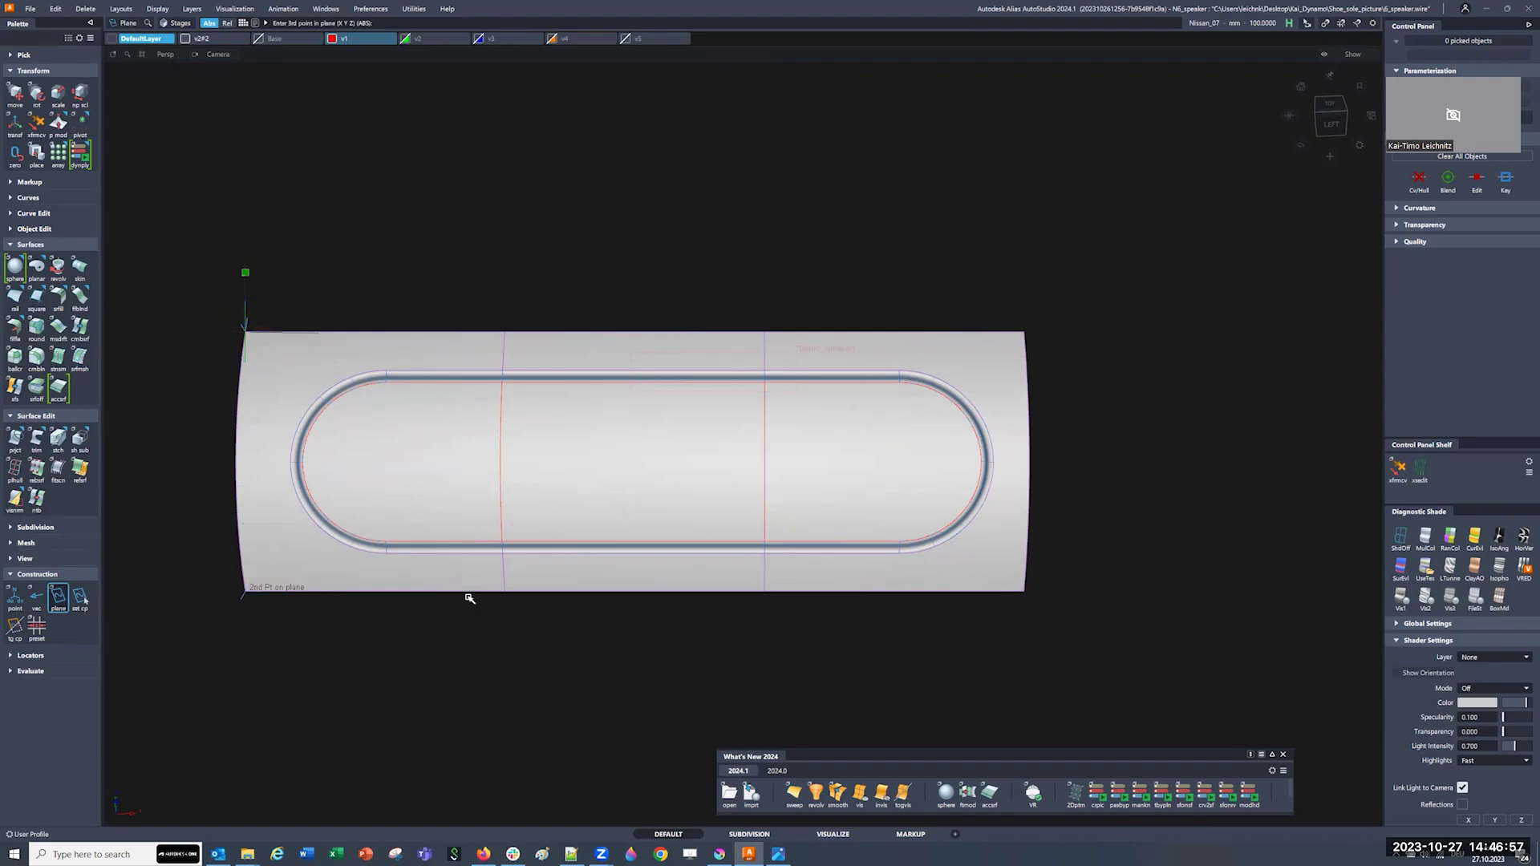
{"action": "left_click", "coordinate": [506, 590]}
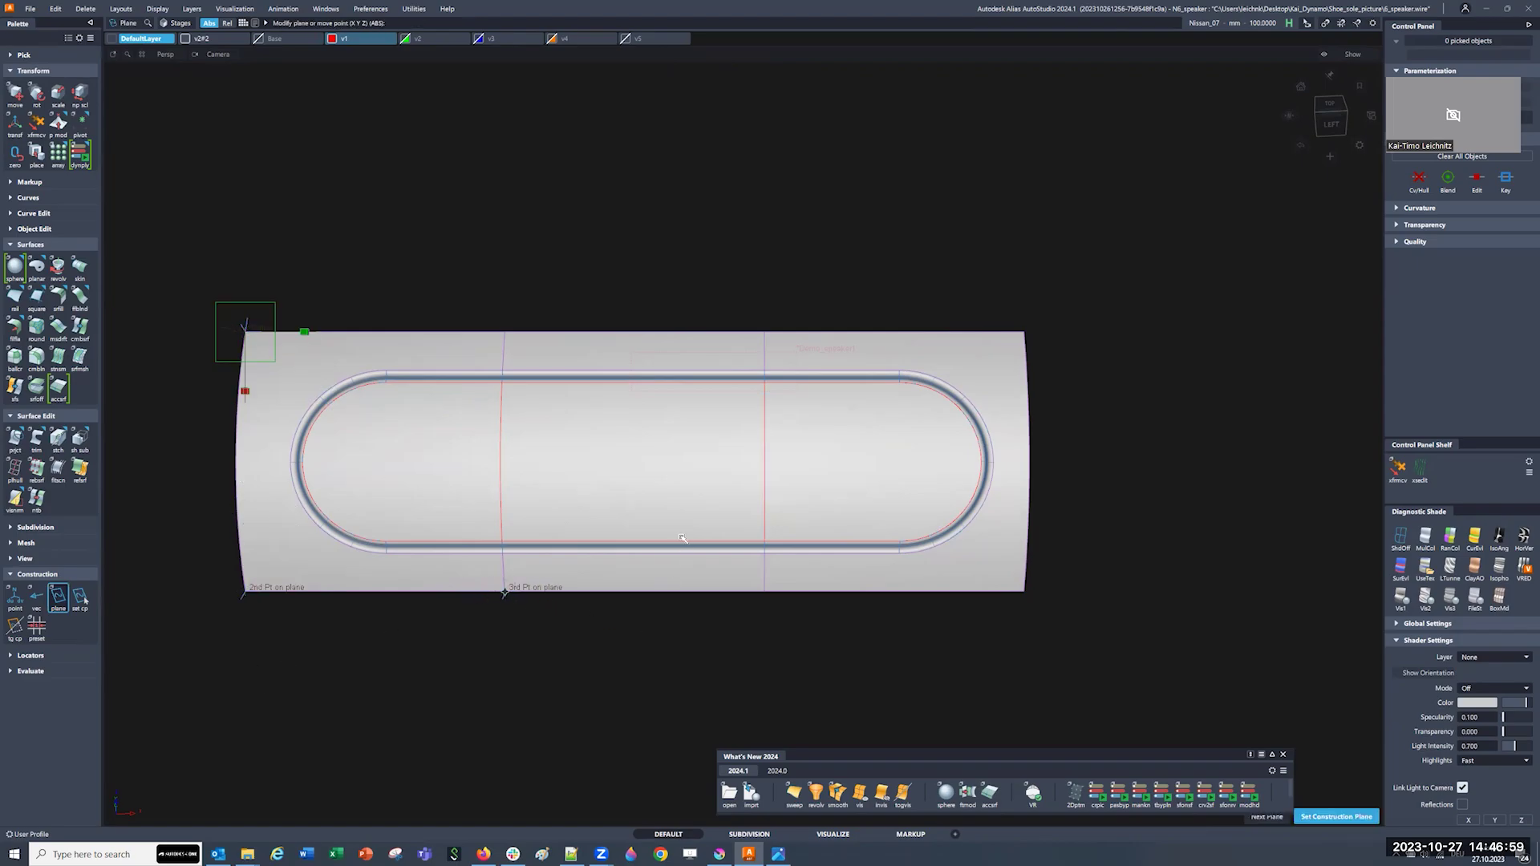
{"action": "left_click", "coordinate": [645, 619]}
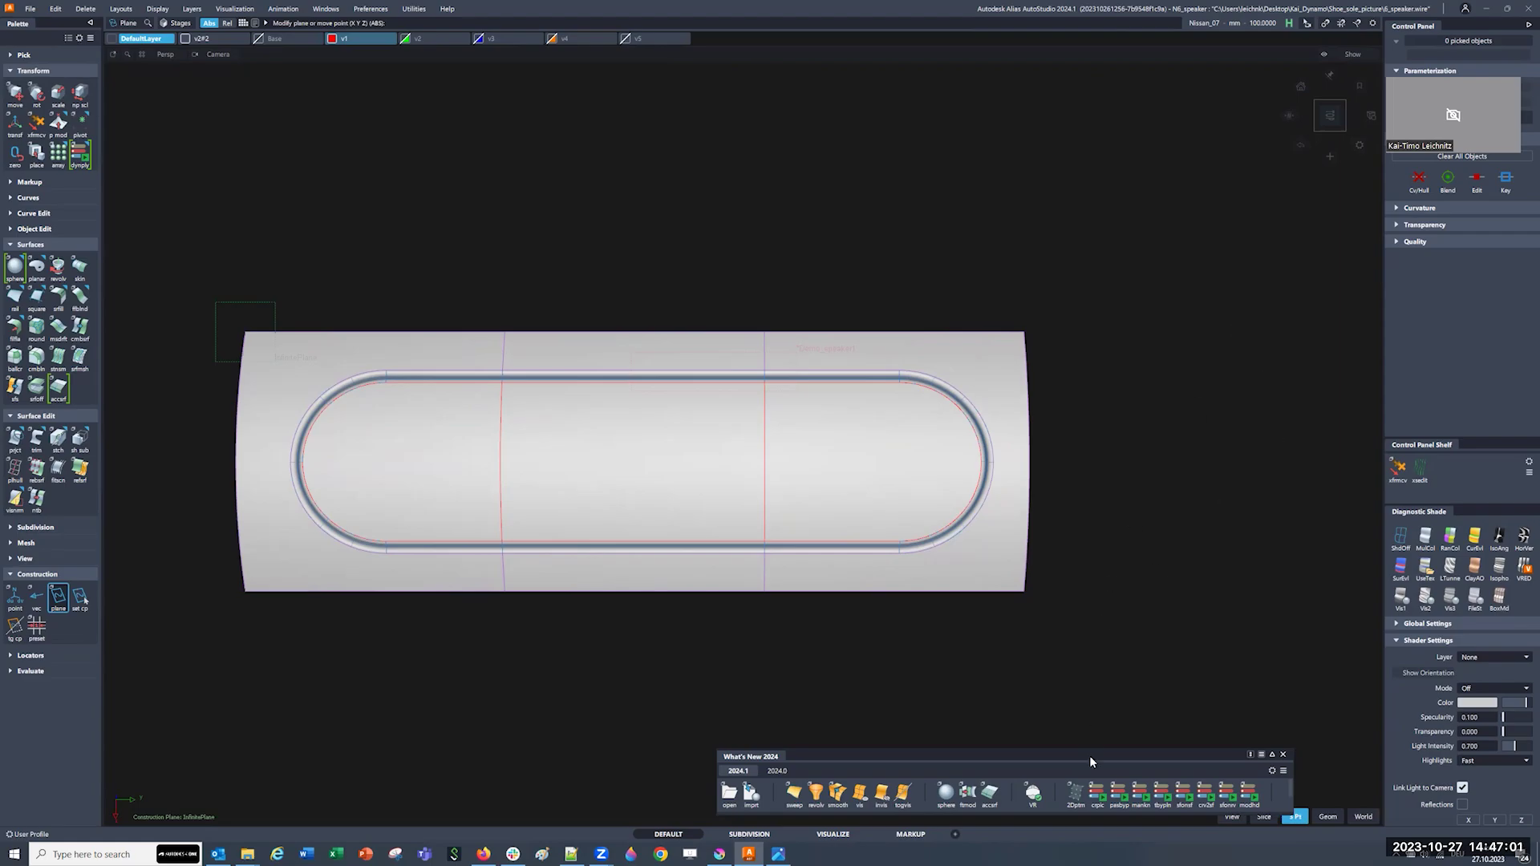
Step: Start the Create Picture script and pick the three speaker grille surfaces
{"action": "left_click", "coordinate": [1098, 791]}
{"action": "middle_click_drag", "start_coordinate": [445, 286], "coordinate": [277, 397], "text": "alt+shift"}
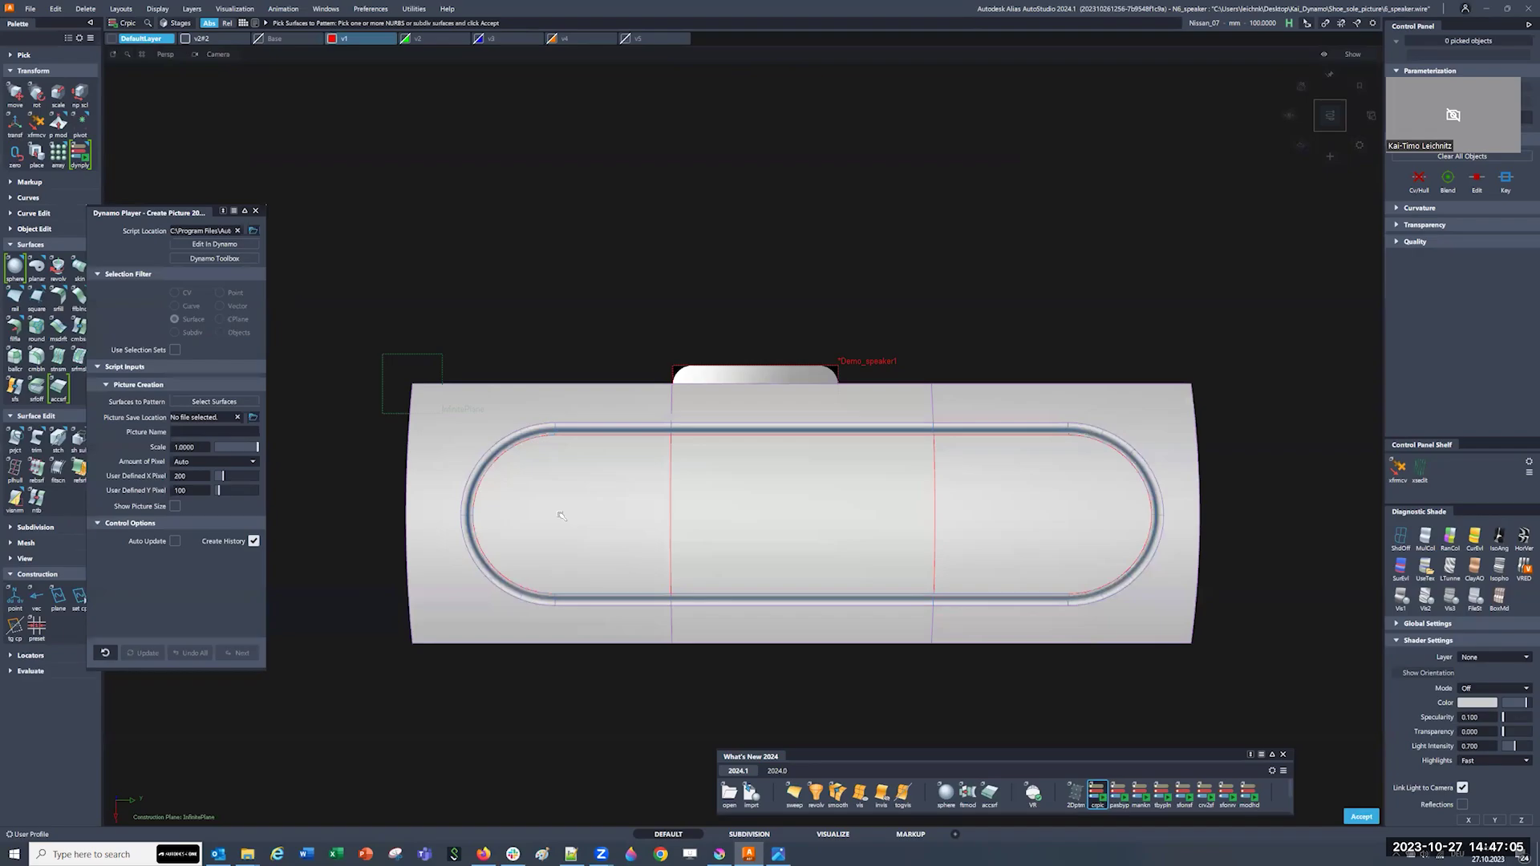
{"action": "left_click_drag", "start_coordinate": [558, 510], "coordinate": [1120, 518]}
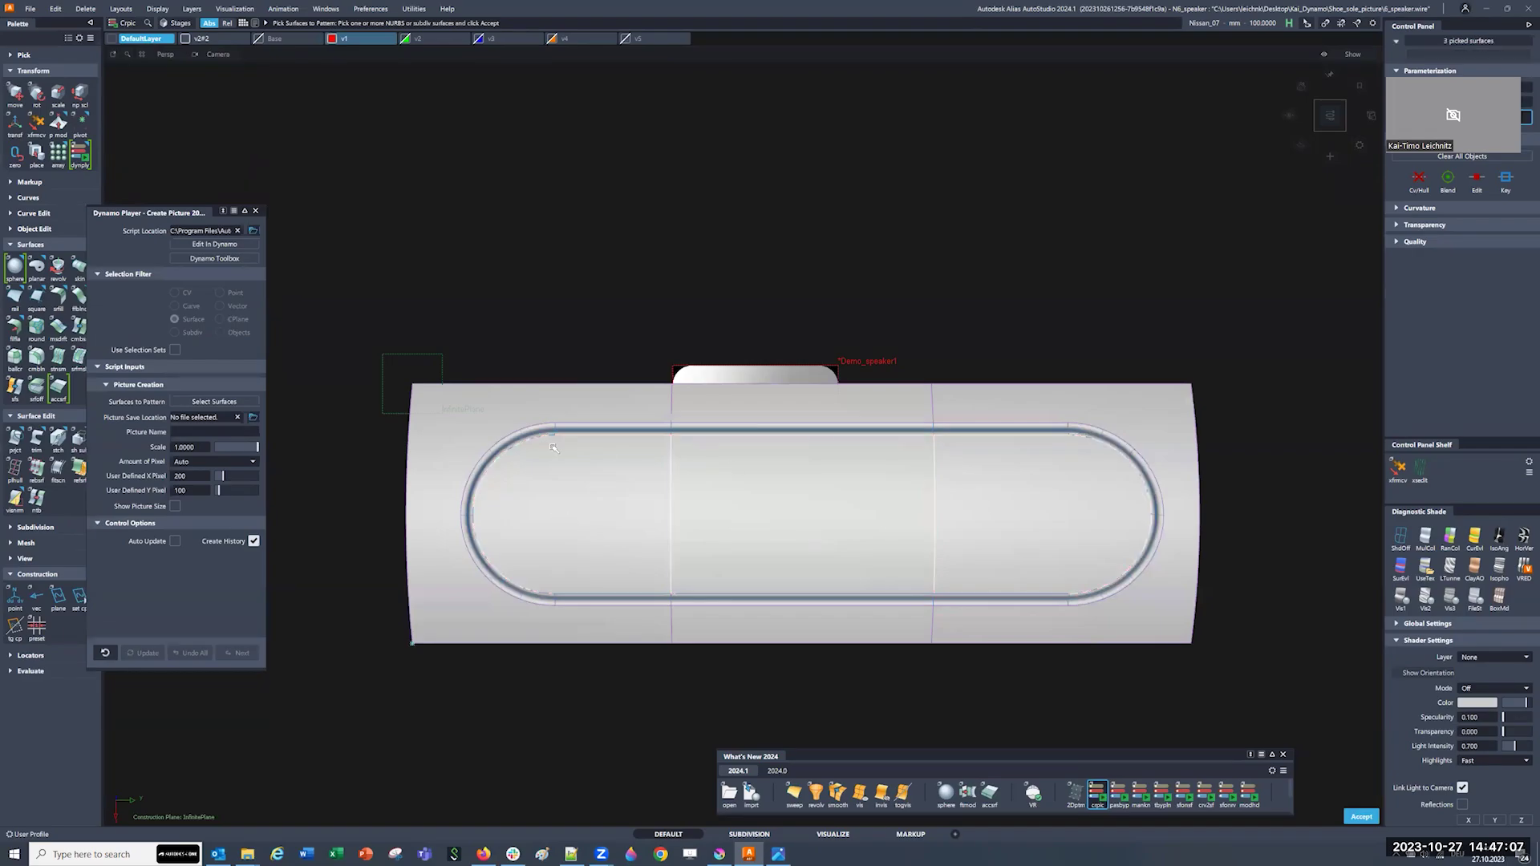
Step: Save the picture to the Picture_Demo folder under the name Create_picture_demo
{"action": "left_click", "coordinate": [254, 417]}
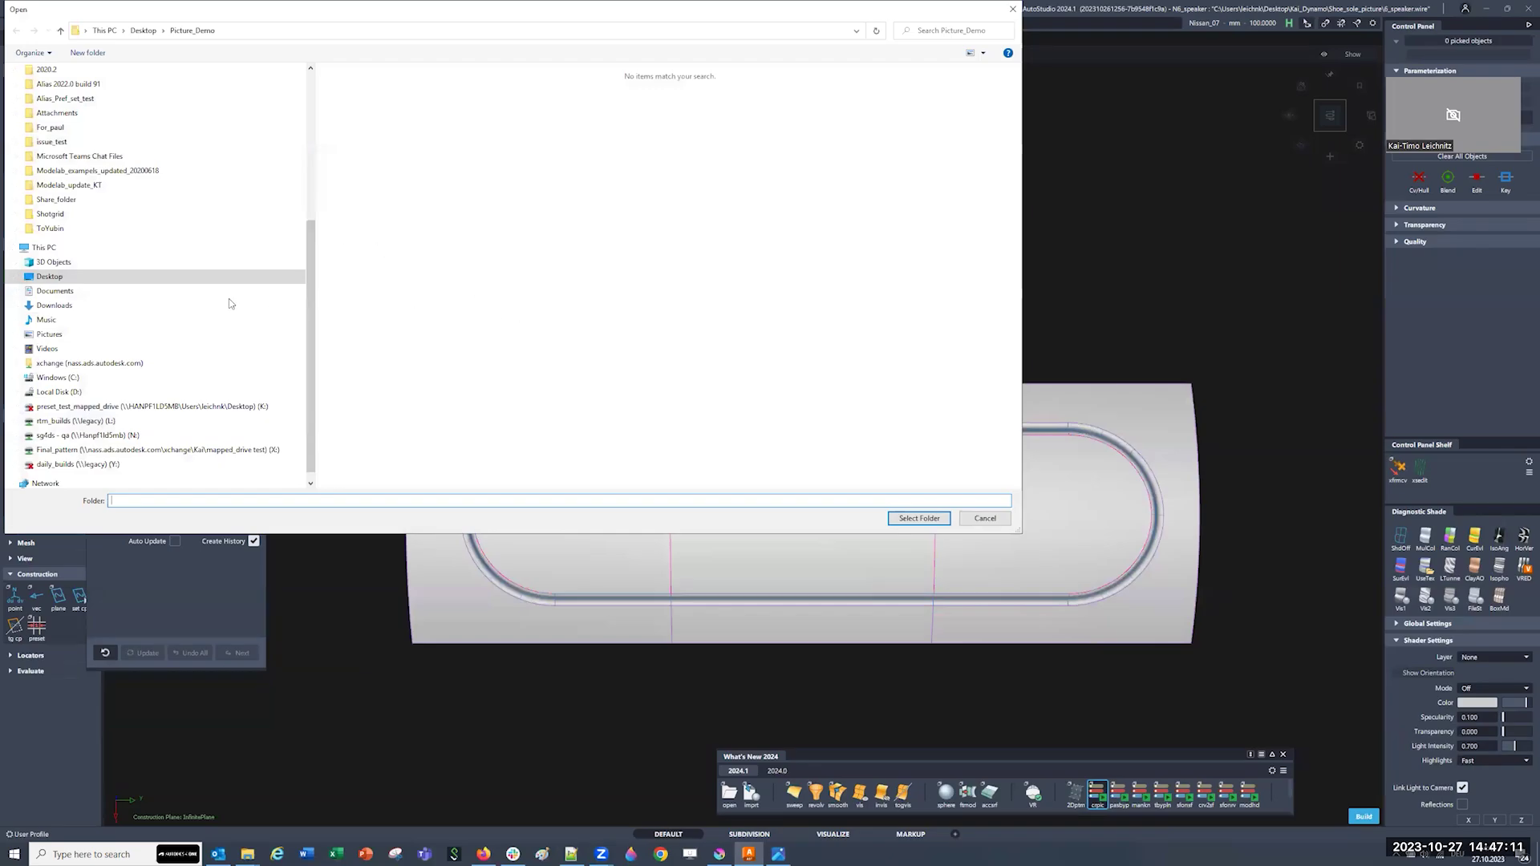
{"action": "left_click", "coordinate": [920, 518]}
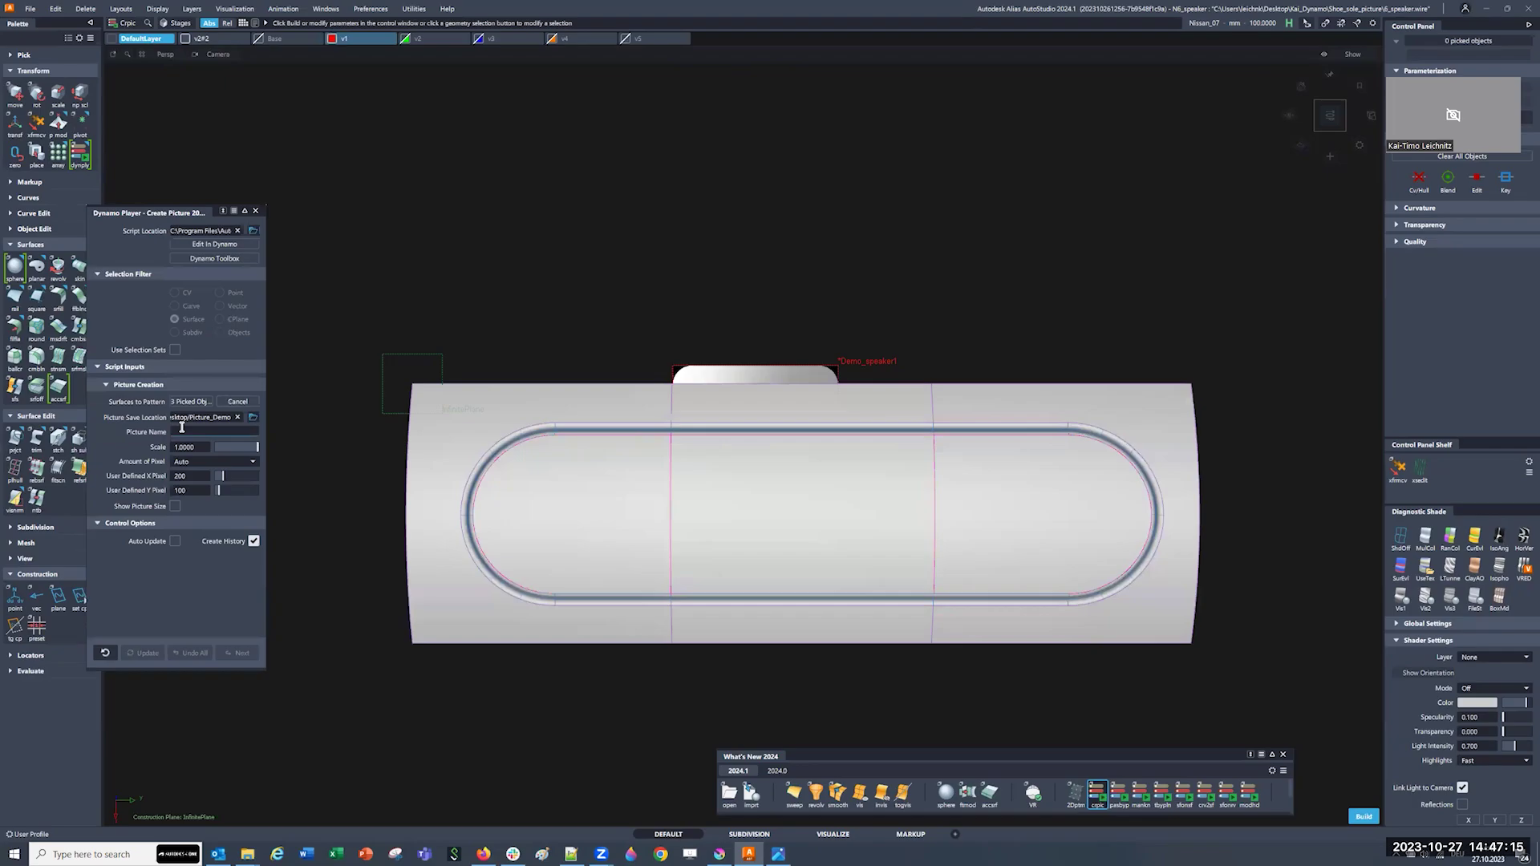
{"action": "left_click", "coordinate": [182, 430]}
{"action": "type", "text": "demo"}
{"action": "key", "text": "Return"}
{"action": "mouse_move", "coordinate": [249, 854]}
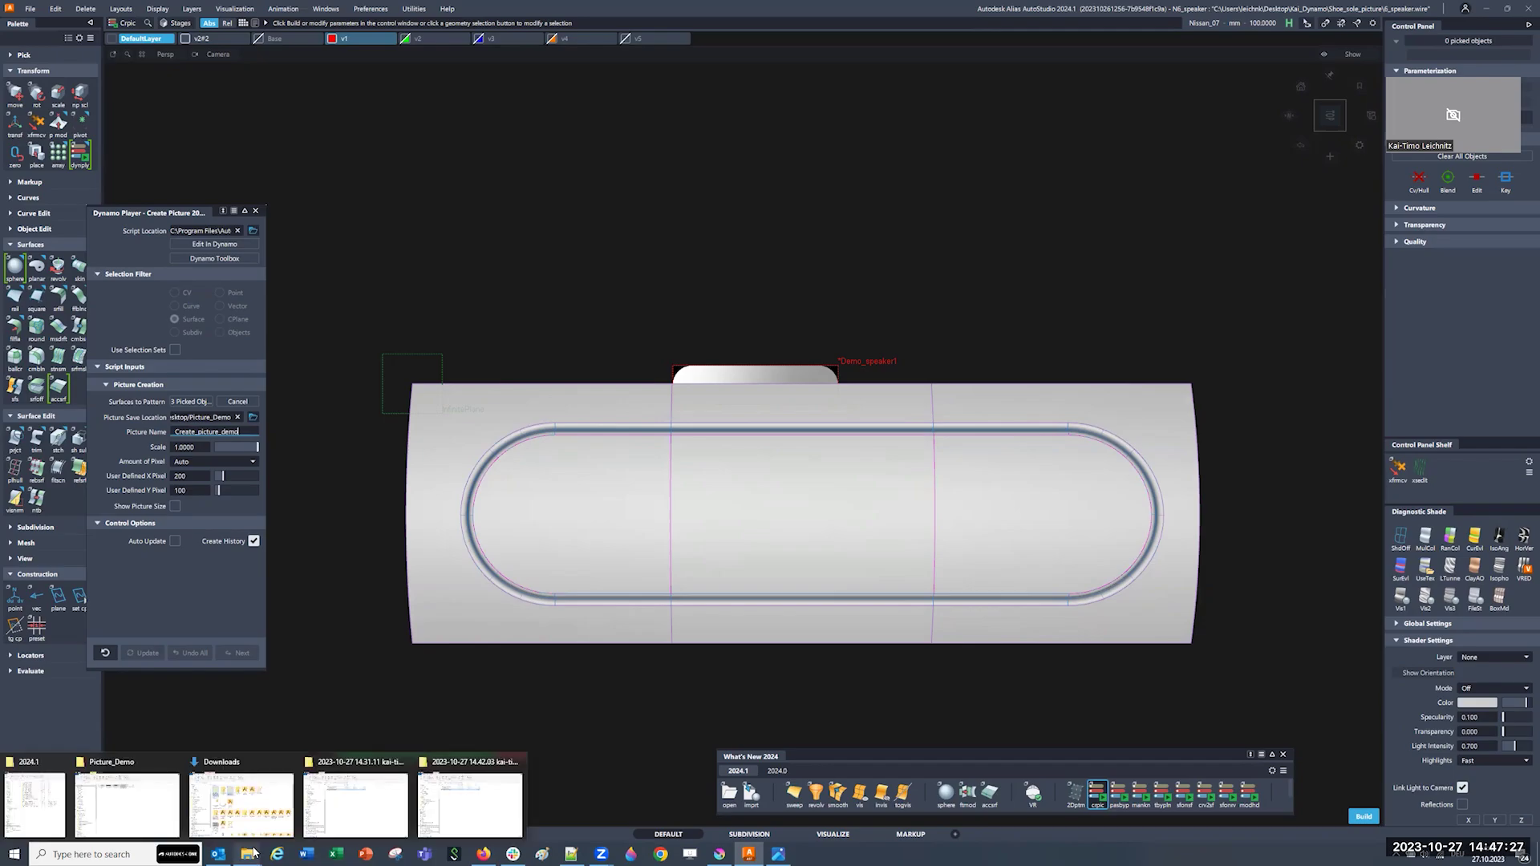
Step: Open the Picture_Demo folder and preview Demo_speaker2.png in the photo viewer
{"action": "left_click", "coordinate": [126, 804]}
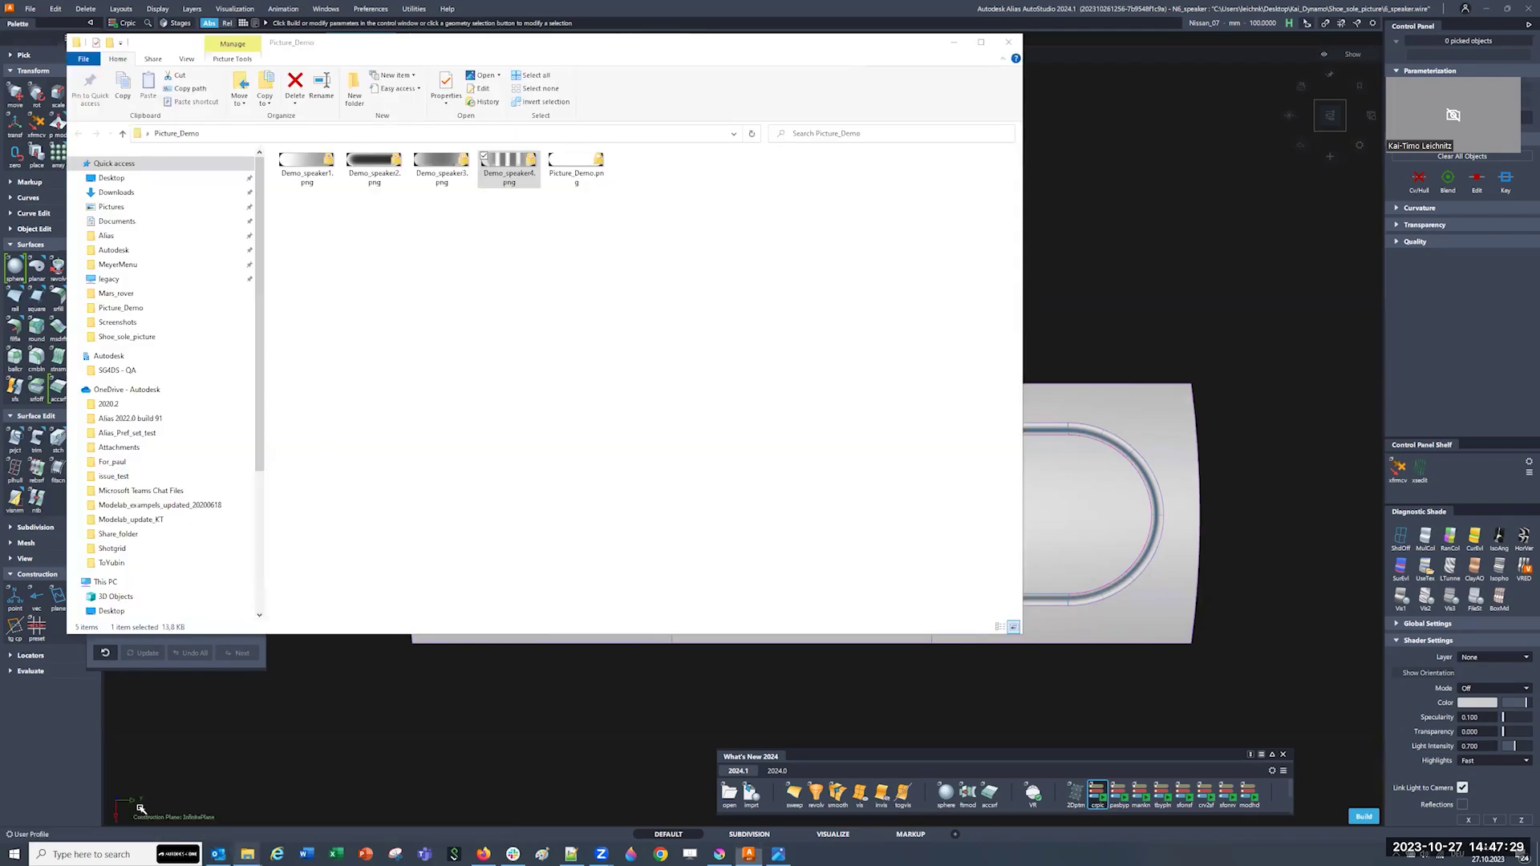
{"action": "double_click", "coordinate": [570, 163]}
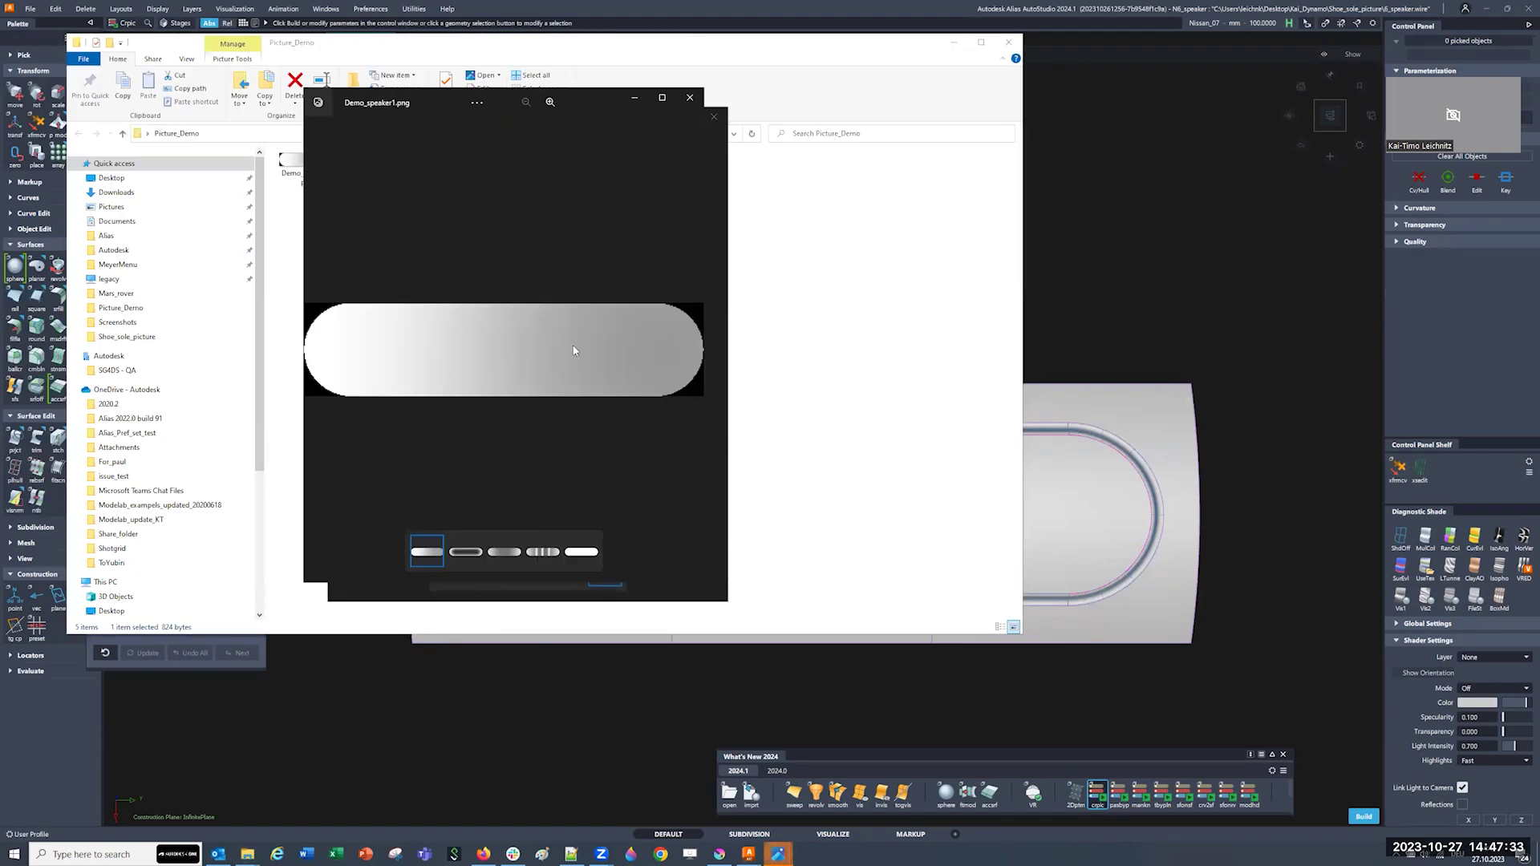
{"action": "mouse_move", "coordinate": [504, 349]}
{"action": "left_click", "coordinate": [688, 98]}
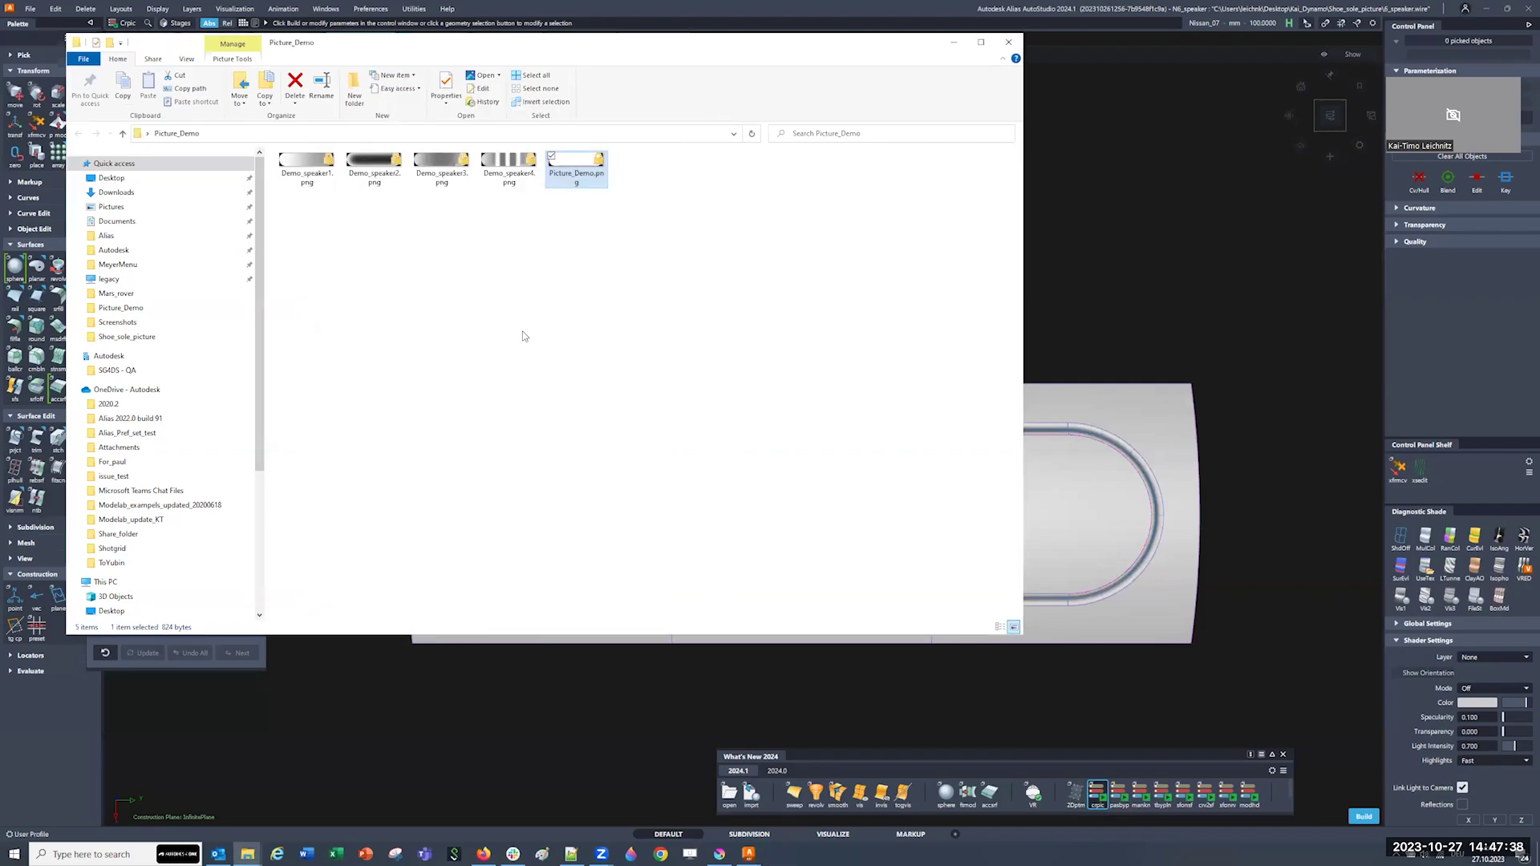
Step: View Picture_Demo.png and the previous gradient pictures, then pan the Alias view
{"action": "double_click", "coordinate": [580, 172]}
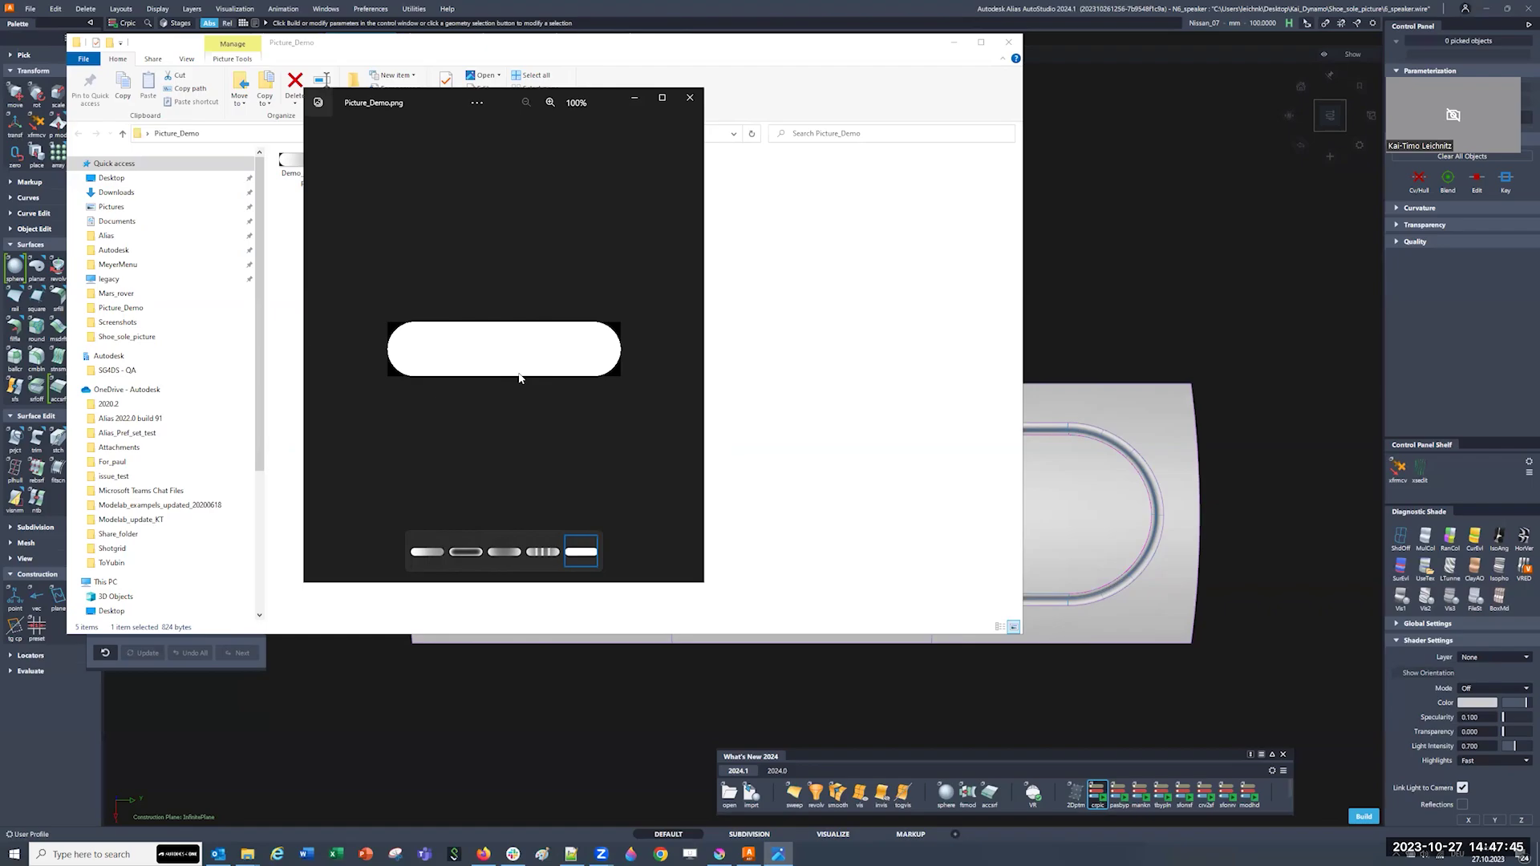
{"action": "key", "text": "Left"}
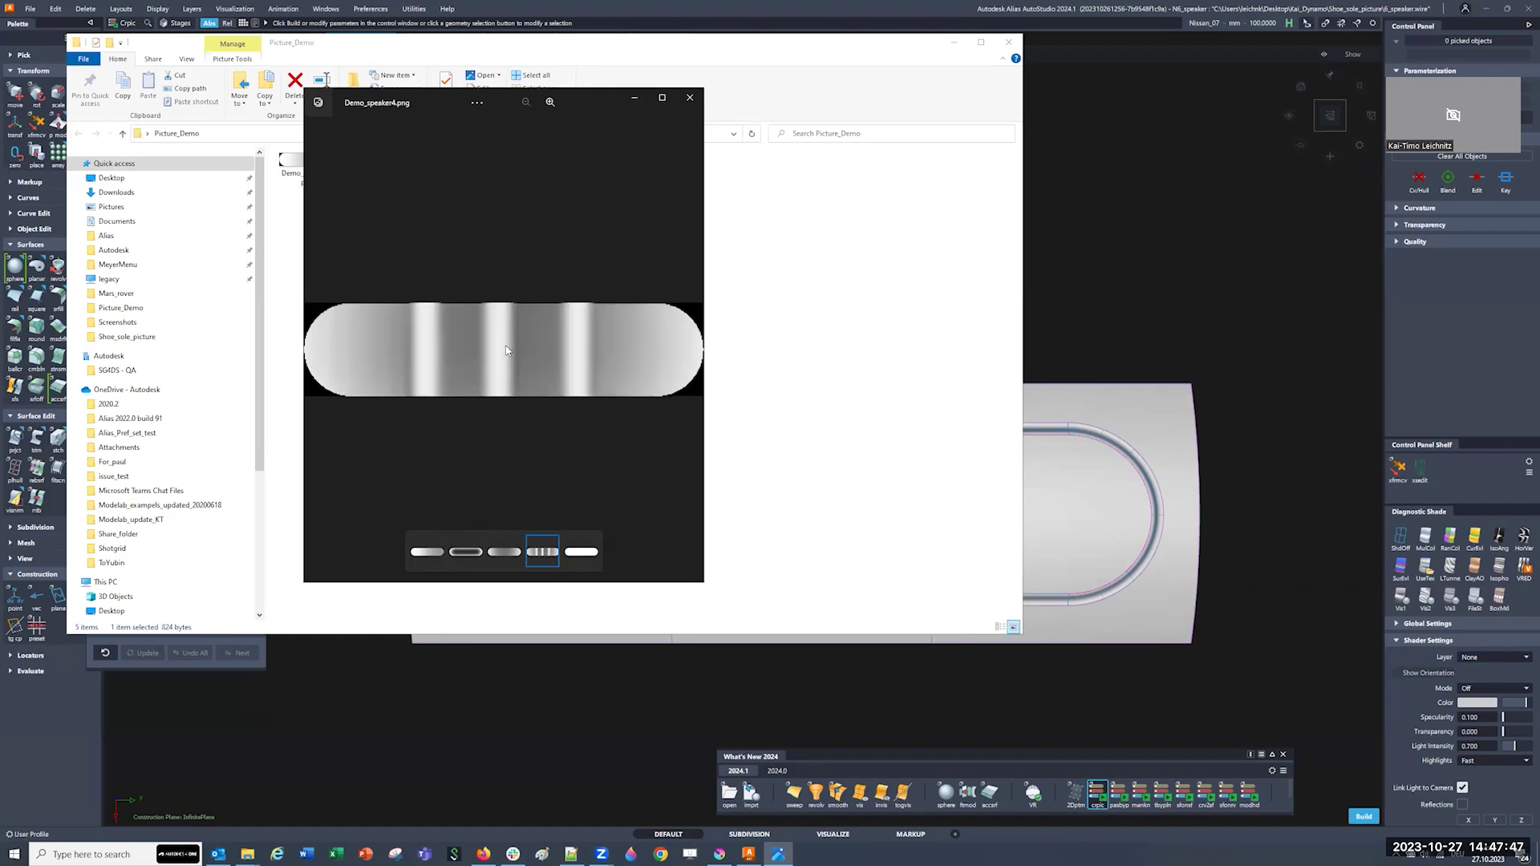
{"action": "key", "text": "Left"}
{"action": "key", "text": "Left"}
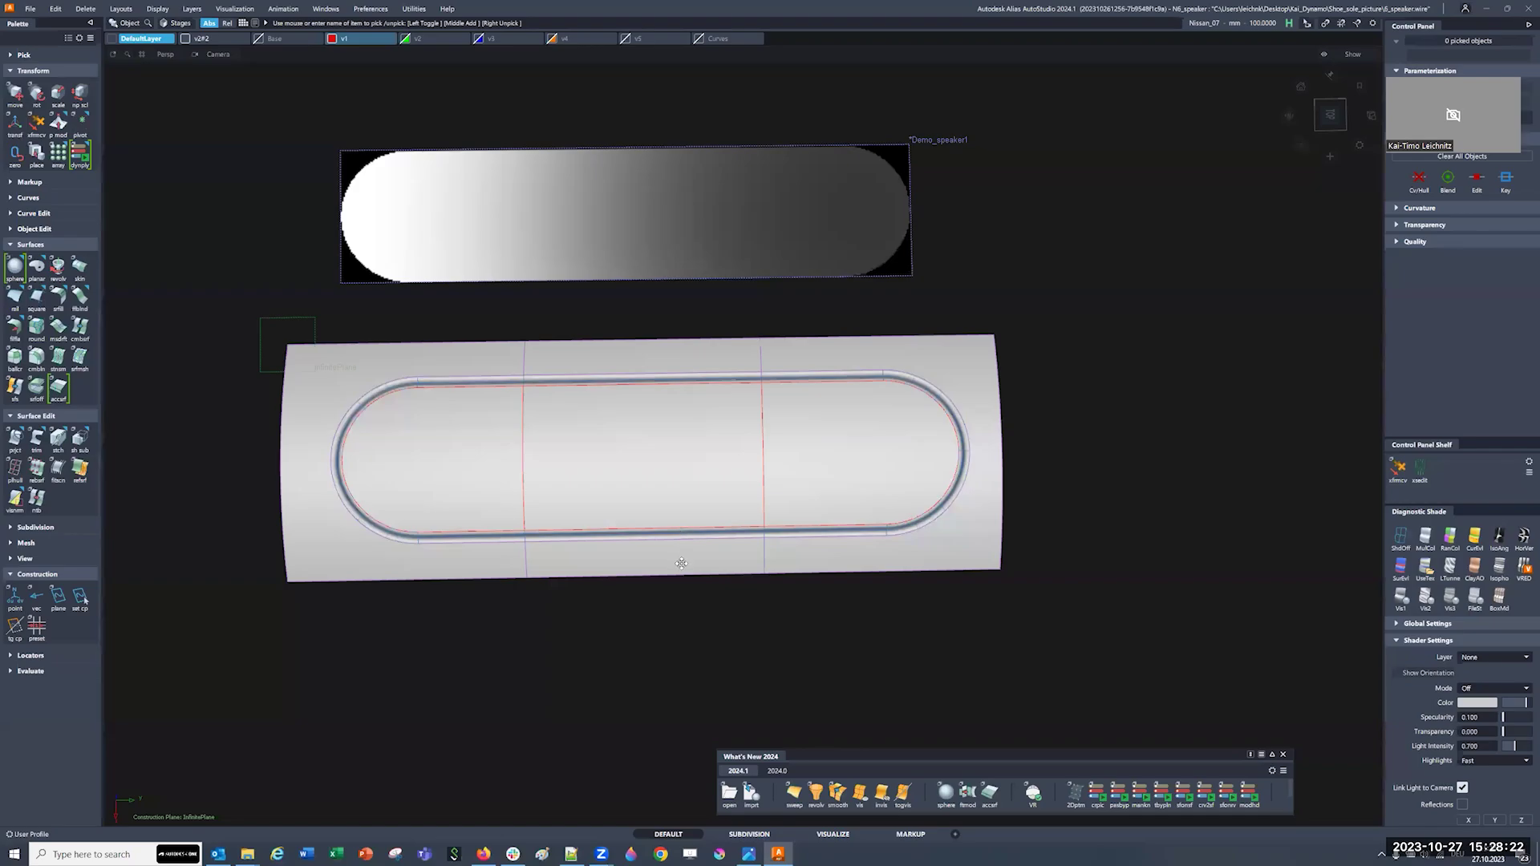
{"action": "middle_click_drag", "start_coordinate": [681, 544], "coordinate": [682, 563], "text": "alt+shift"}
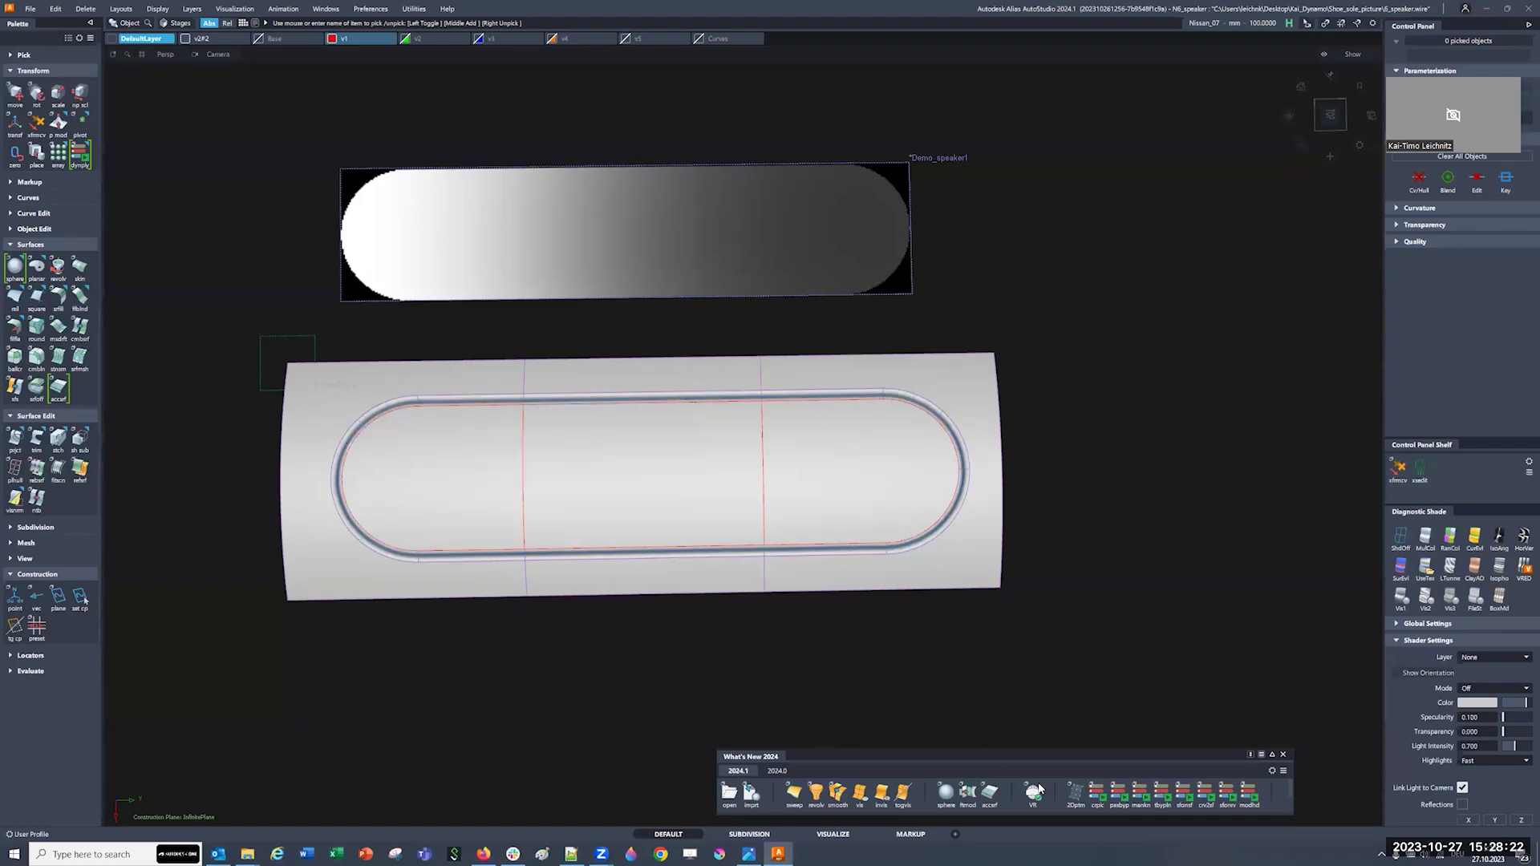
Step: Start Place and Scale by Picture and select the three grille patches
{"action": "left_click", "coordinate": [1117, 795]}
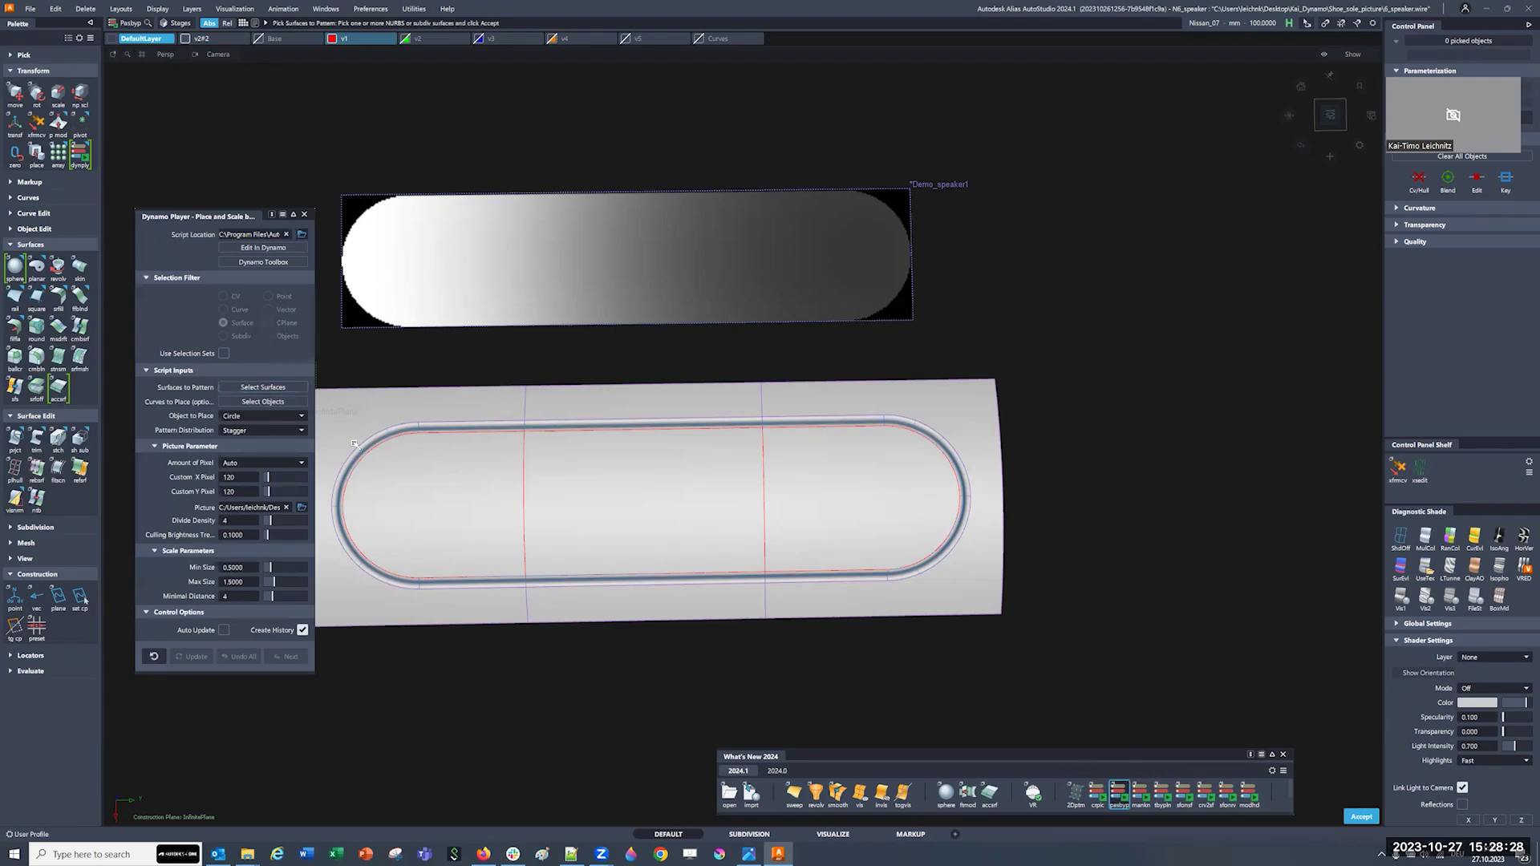
{"action": "left_click", "coordinate": [441, 499]}
{"action": "left_click", "coordinate": [645, 499]}
{"action": "left_click", "coordinate": [843, 499]}
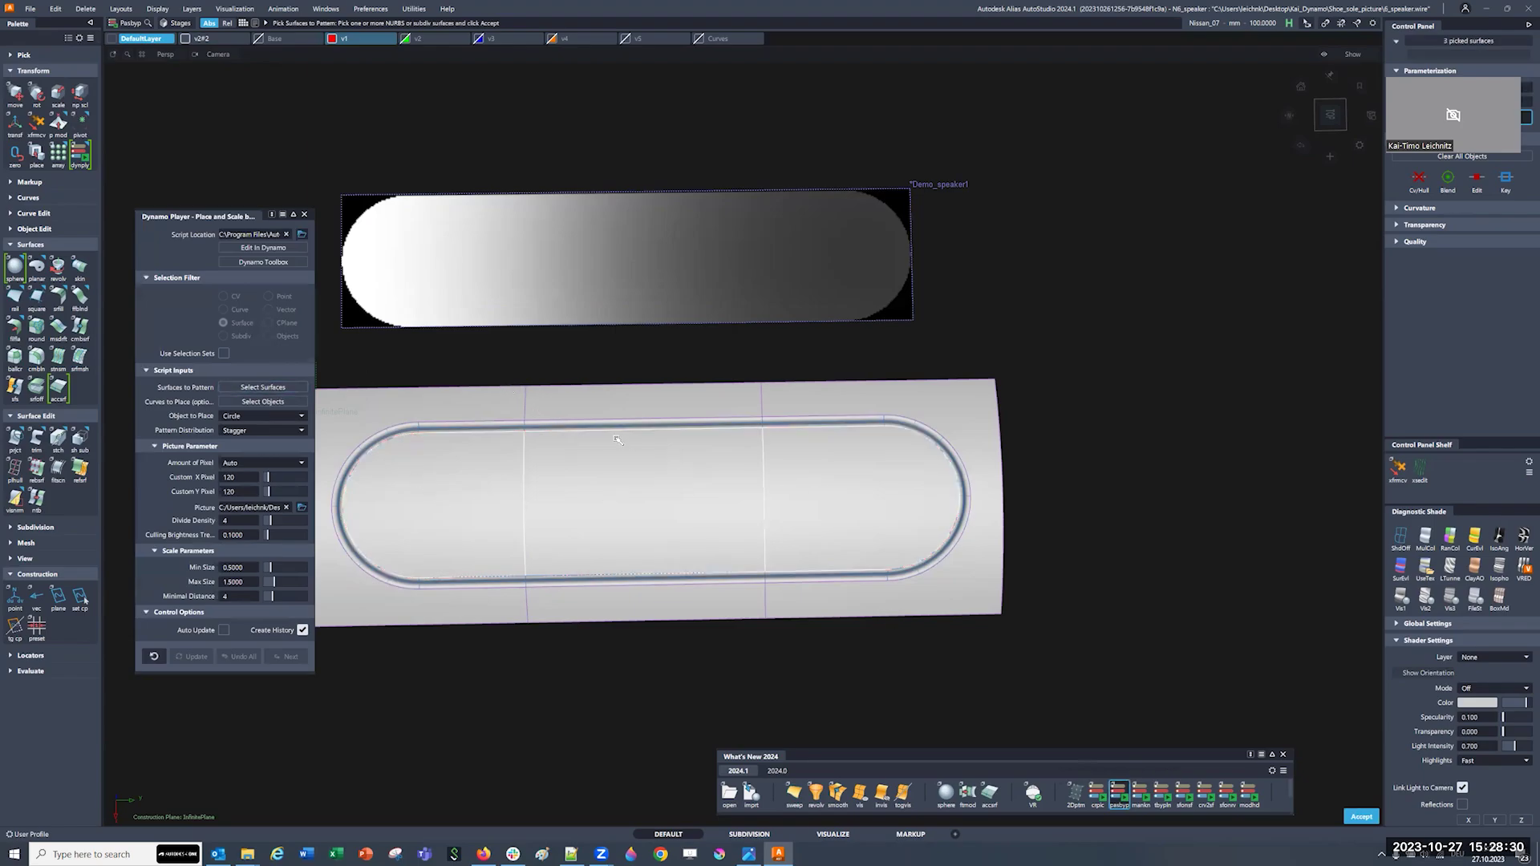
{"action": "left_click", "coordinate": [270, 401]}
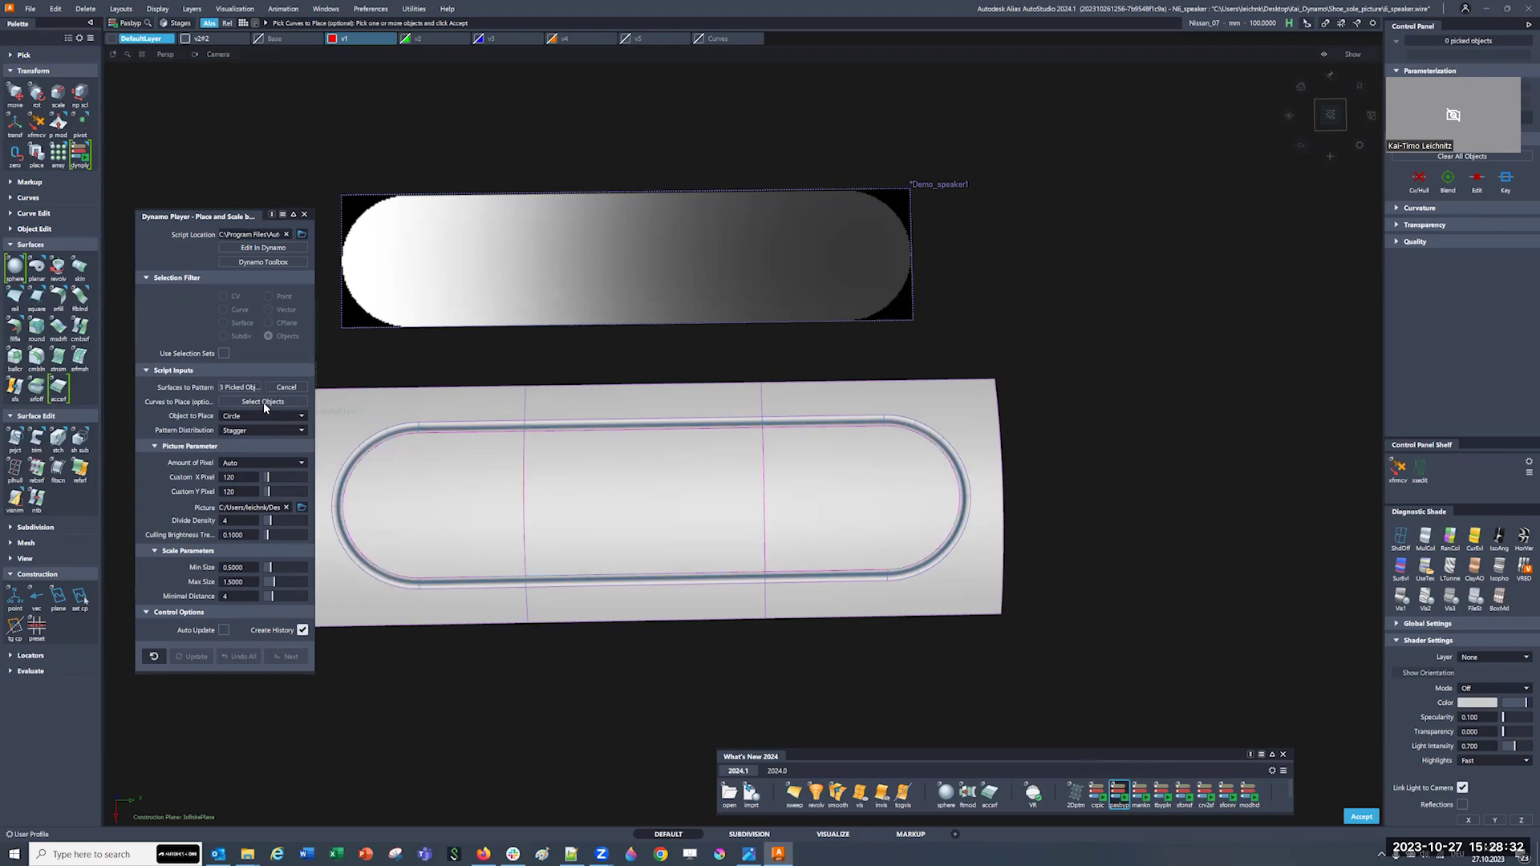
Step: Keep Circle as the object to place on the patches
{"action": "left_click", "coordinate": [256, 415]}
{"action": "left_click", "coordinate": [256, 431]}
{"action": "middle_click_drag", "start_coordinate": [421, 457], "coordinate": [446, 468], "text": "alt+shift"}
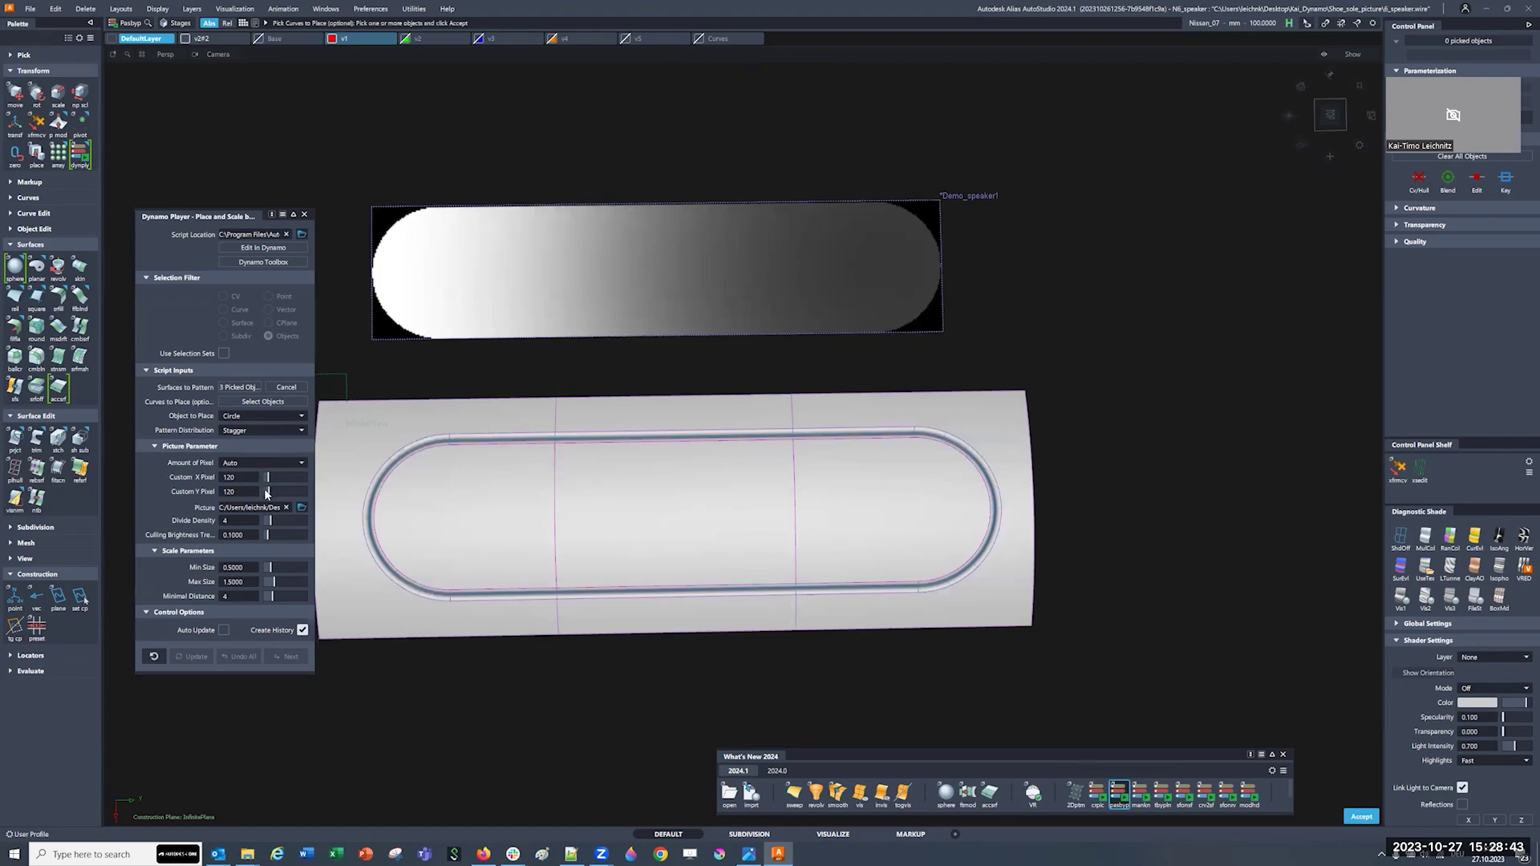
Step: Load Demo_speaker1.png from the Open dialog as the script's picture
{"action": "left_click", "coordinate": [300, 511]}
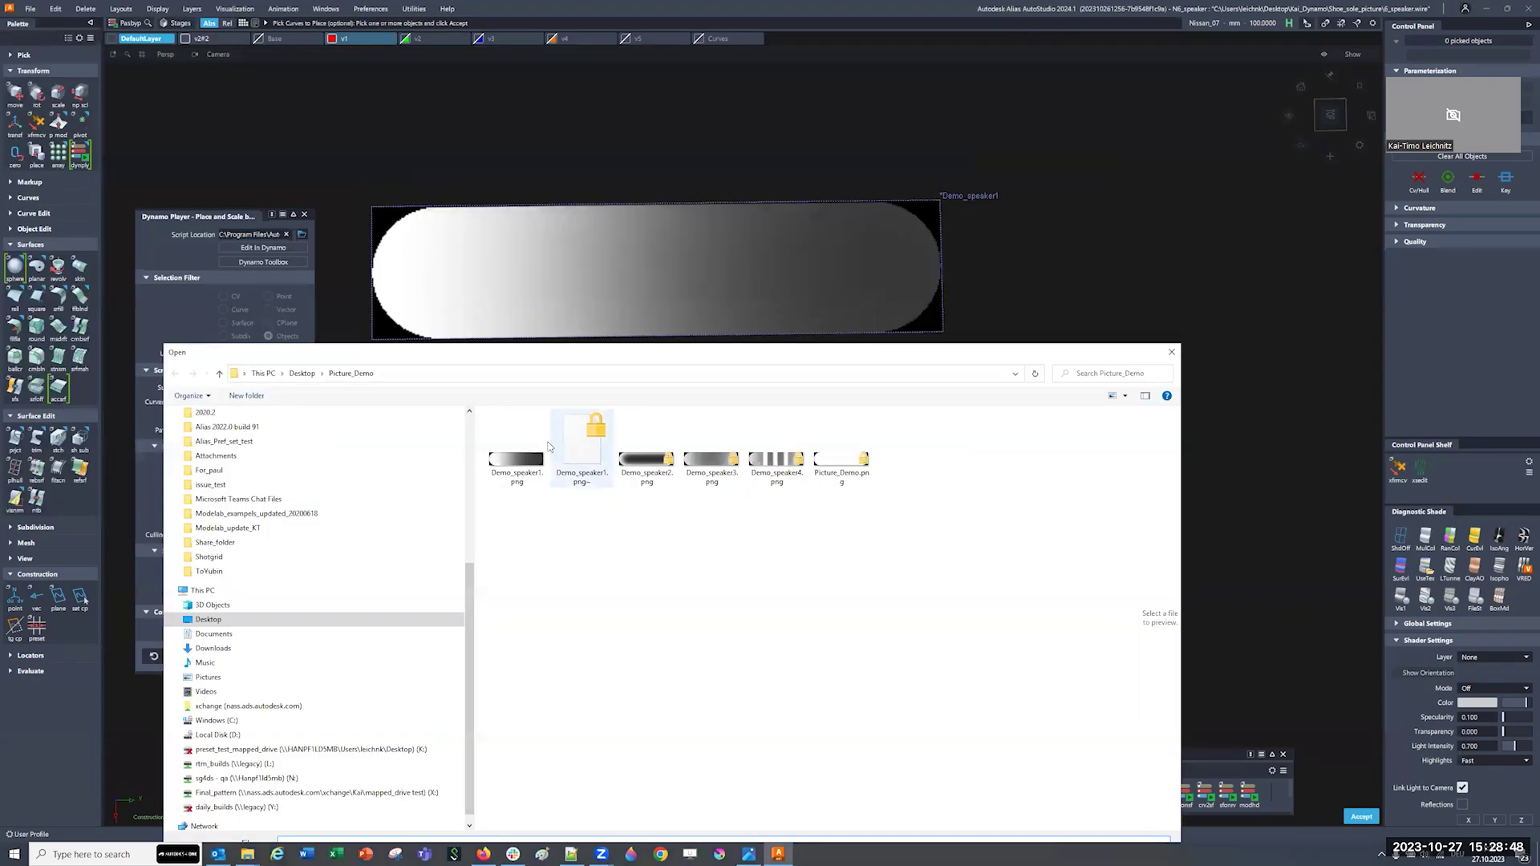
{"action": "left_click", "coordinate": [516, 455]}
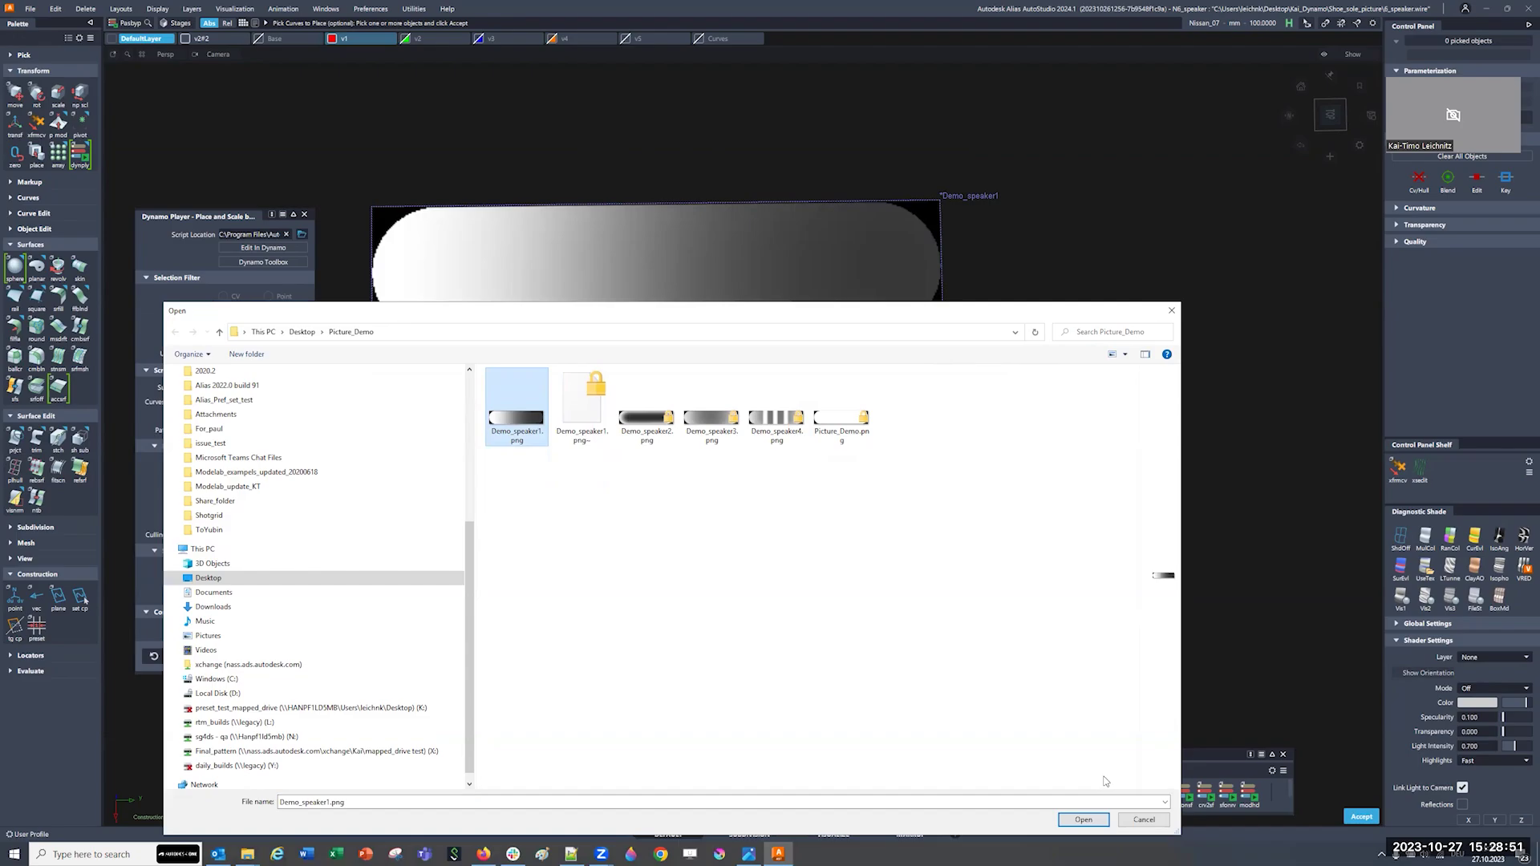
{"action": "left_click", "coordinate": [1083, 819]}
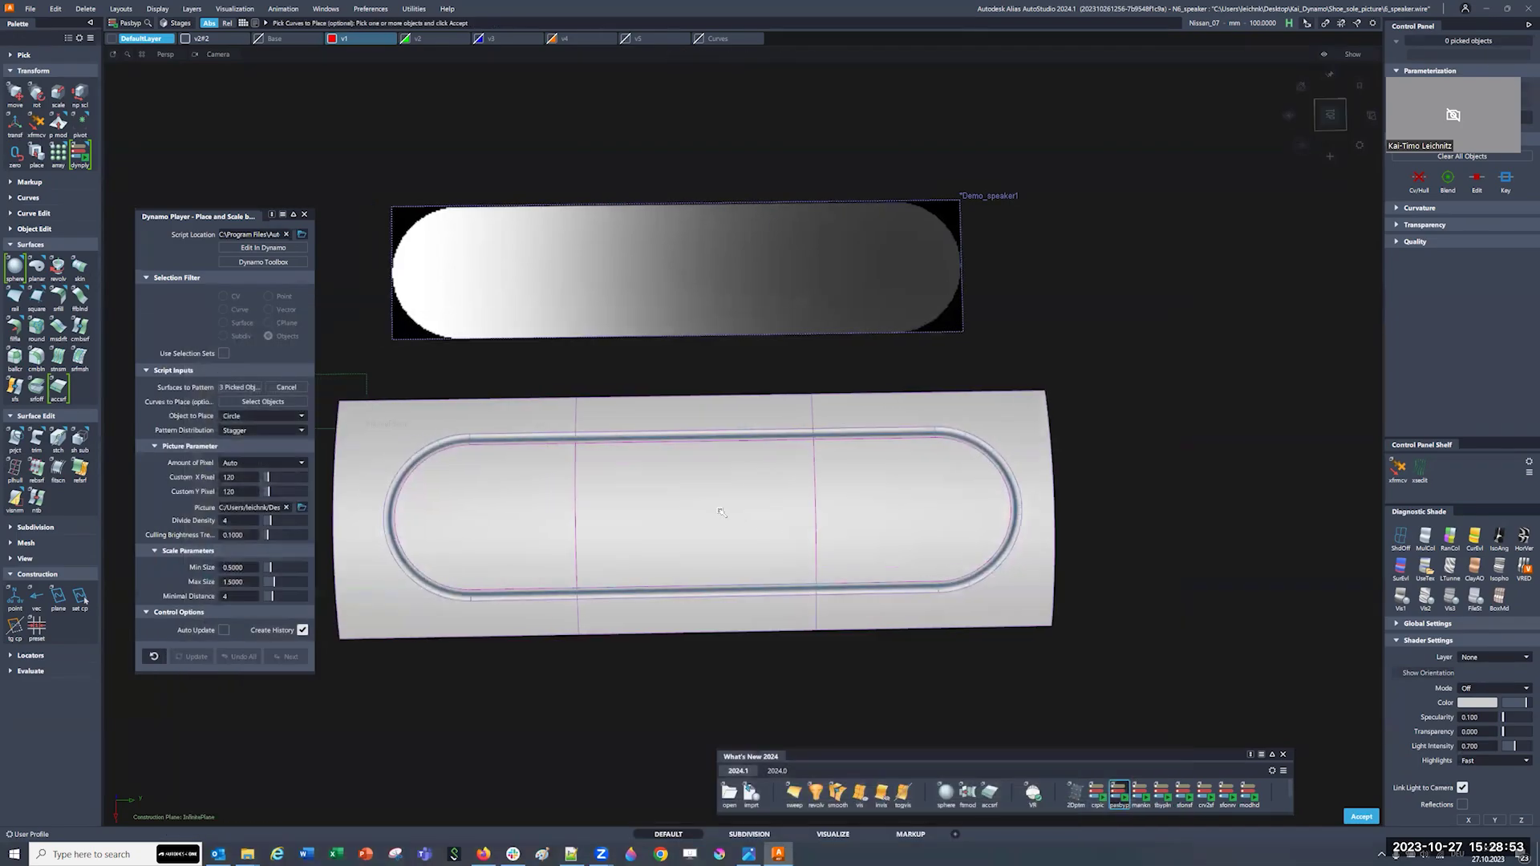
Step: Skip the optional curves, build the staggered circles, and zoom onto the grille
{"action": "left_click", "coordinate": [1362, 817]}
{"action": "scroll", "coordinate": [709, 519], "scroll_direction": "down", "scroll_amount": 2}
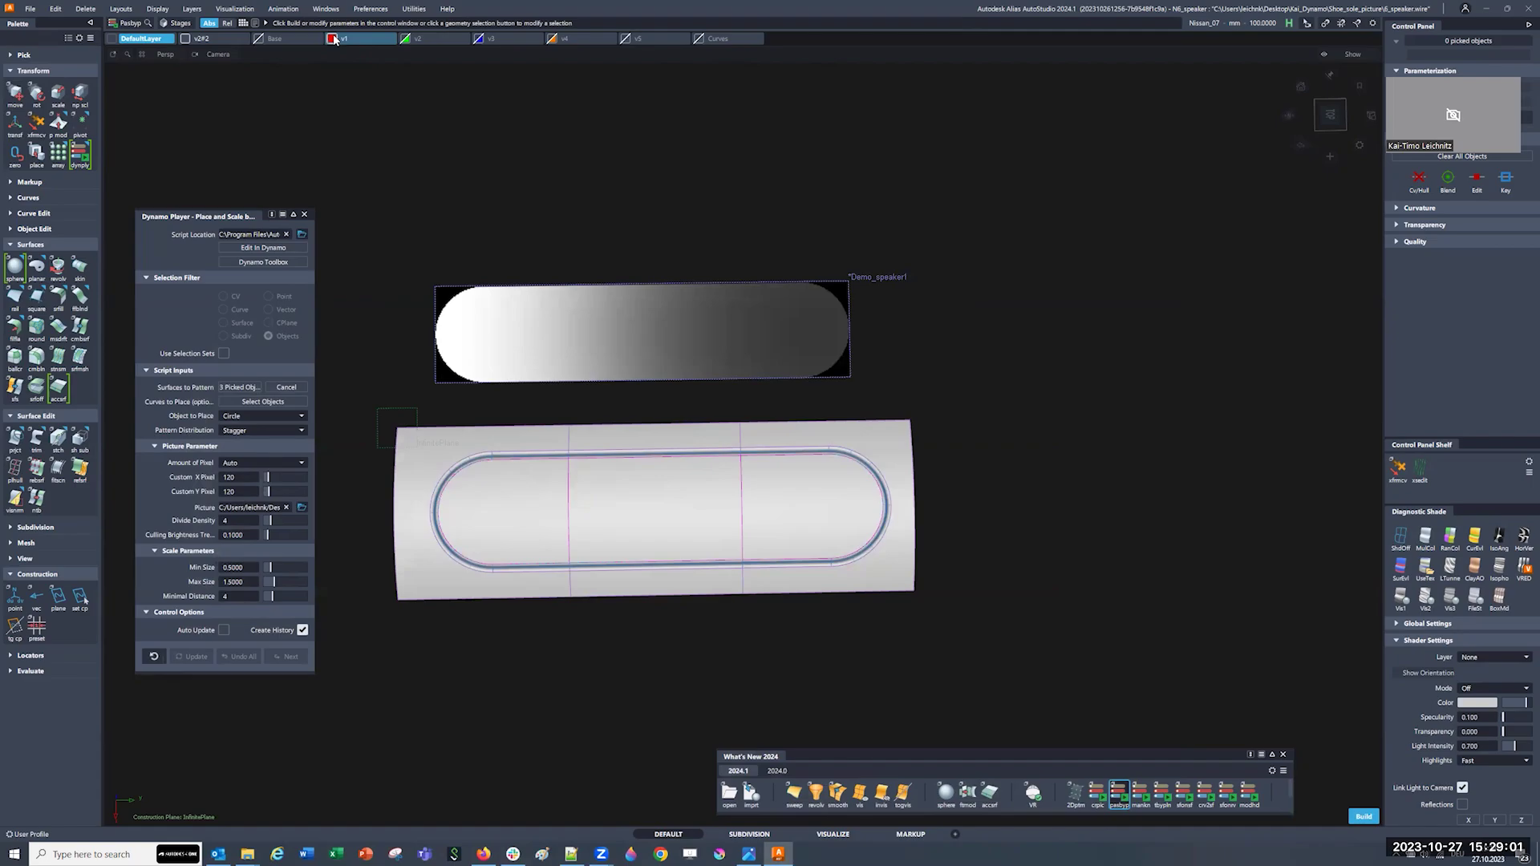
{"action": "left_click", "coordinate": [335, 38]}
{"action": "left_click", "coordinate": [698, 38]}
{"action": "middle_click_drag", "start_coordinate": [666, 427], "coordinate": [669, 449], "text": "alt+shift"}
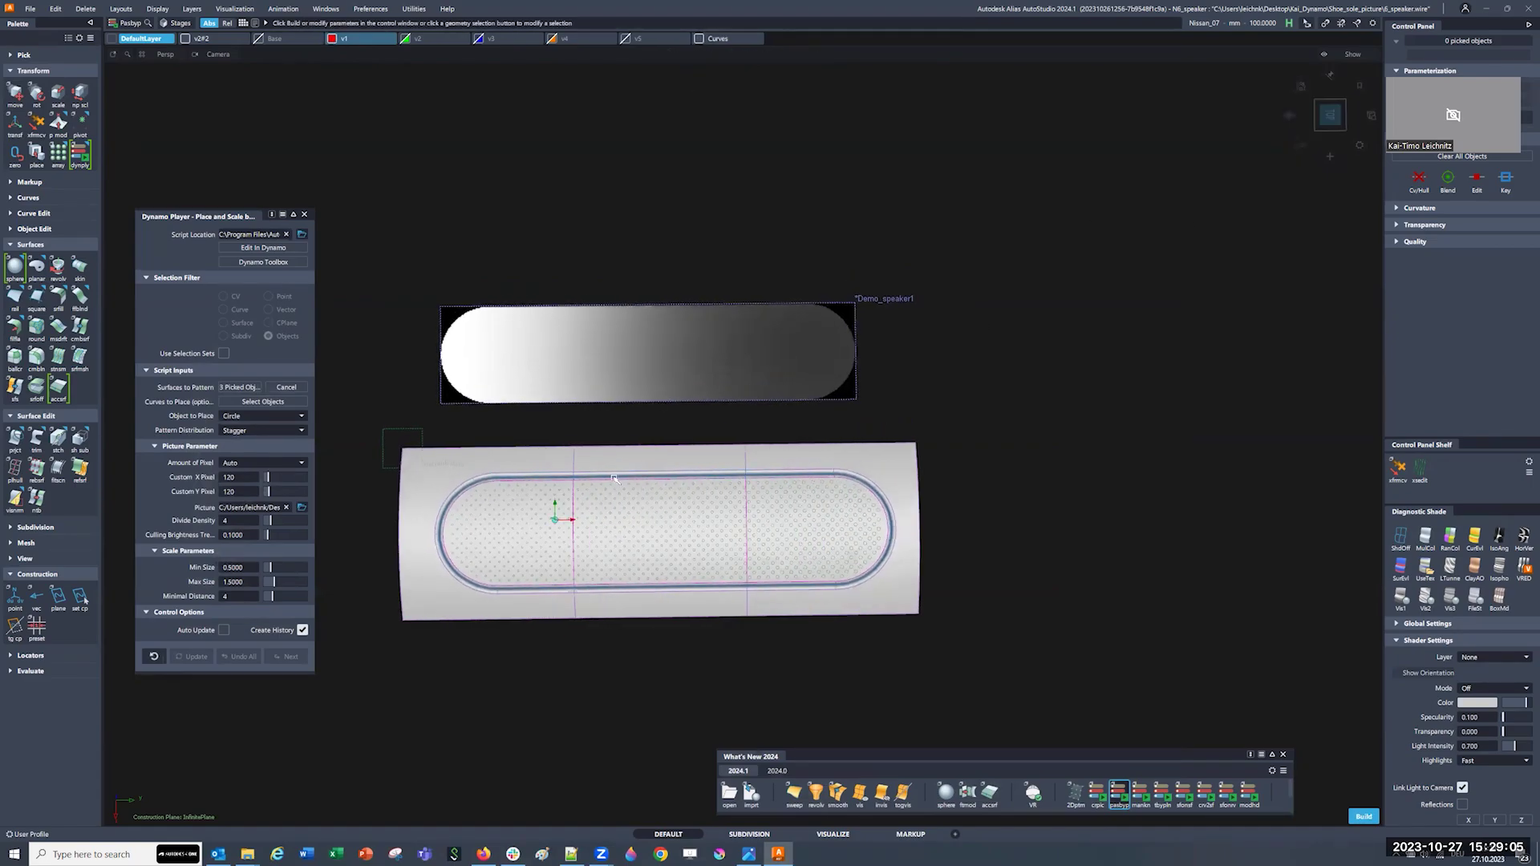
{"action": "right_click_drag", "start_coordinate": [613, 479], "coordinate": [687, 477], "text": "alt+shift"}
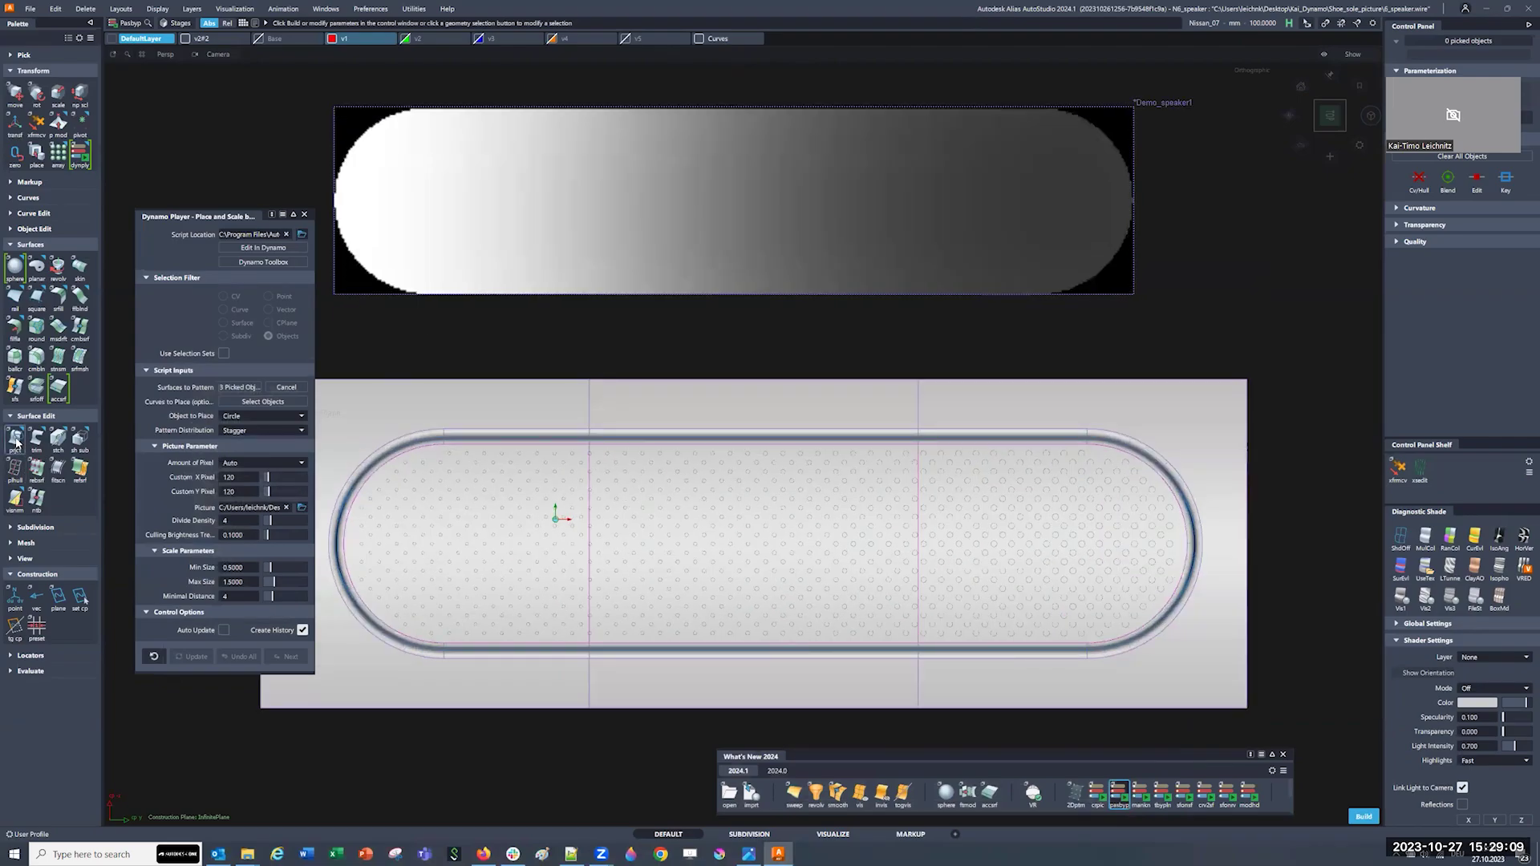
Step: Project all the circle curves onto the left, middle and right grille sections
{"action": "key", "text": "Escape"}
{"action": "left_click", "coordinate": [503, 518]}
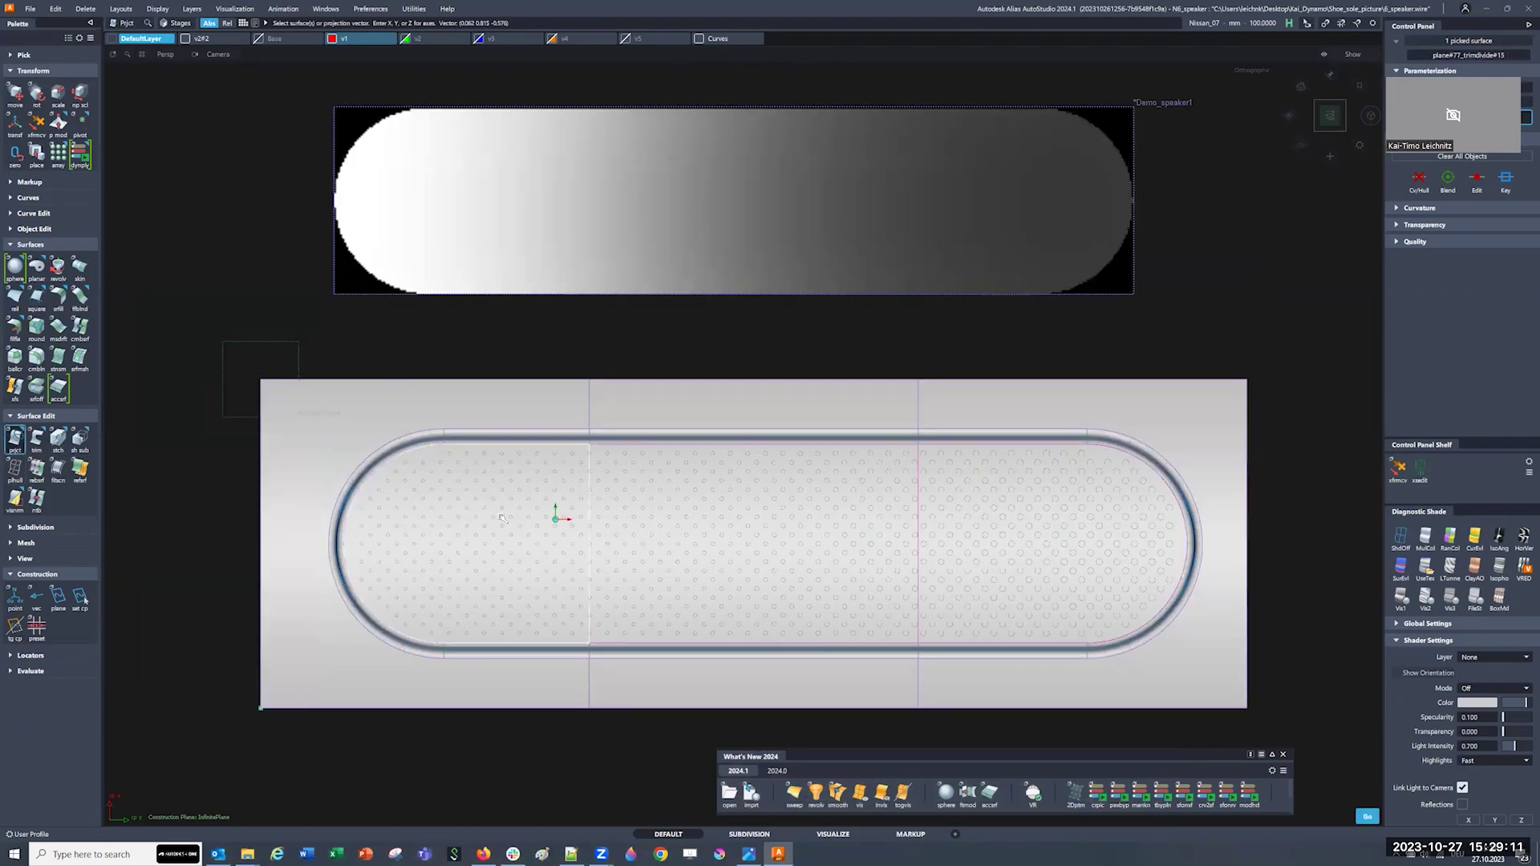
{"action": "left_click", "coordinate": [600, 509]}
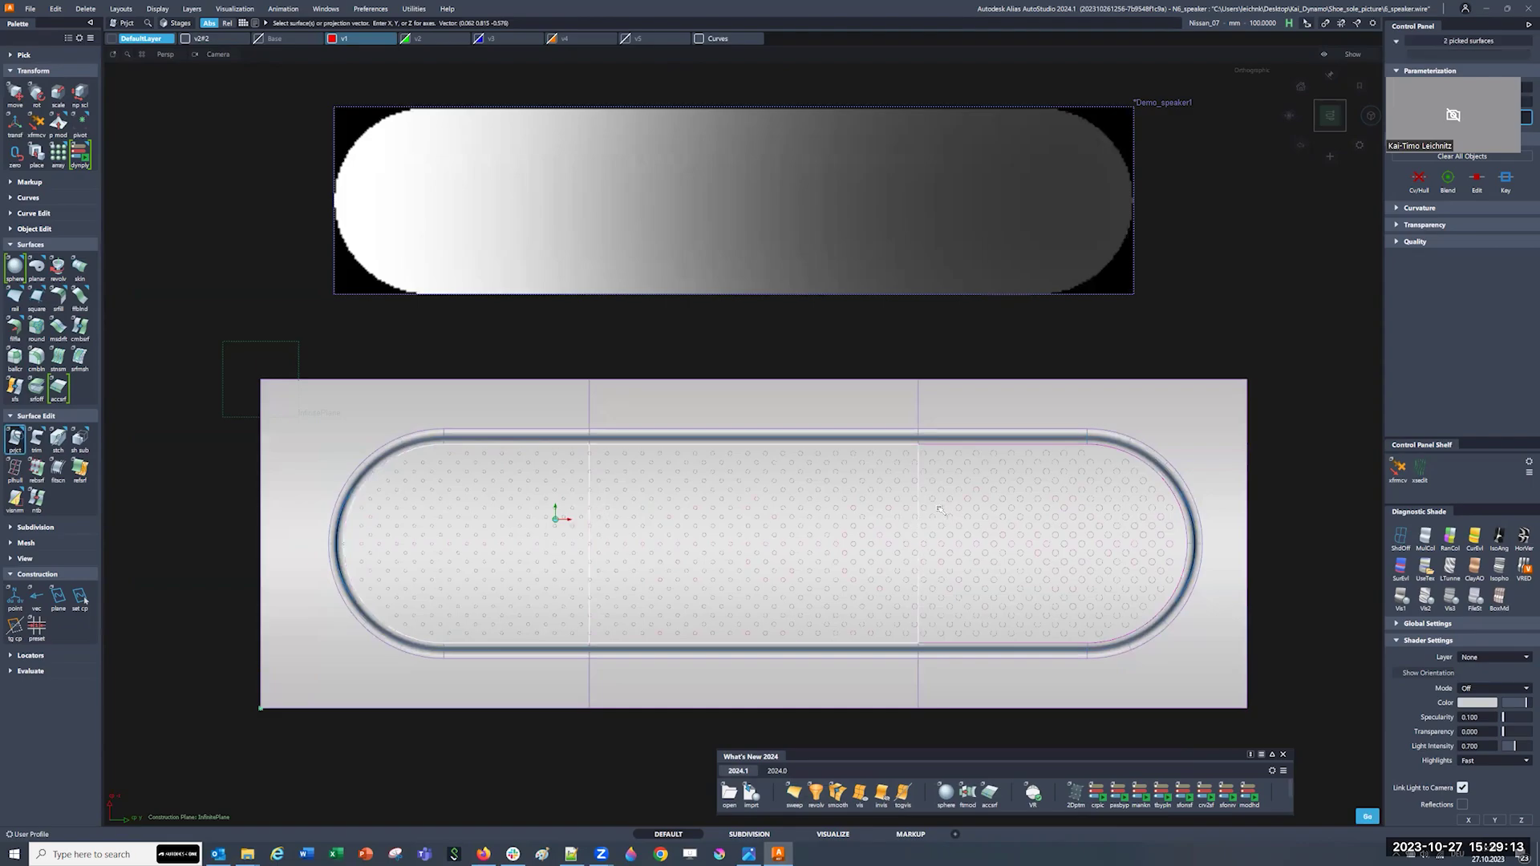
{"action": "left_click", "coordinate": [933, 512]}
{"action": "left_click", "coordinate": [434, 470]}
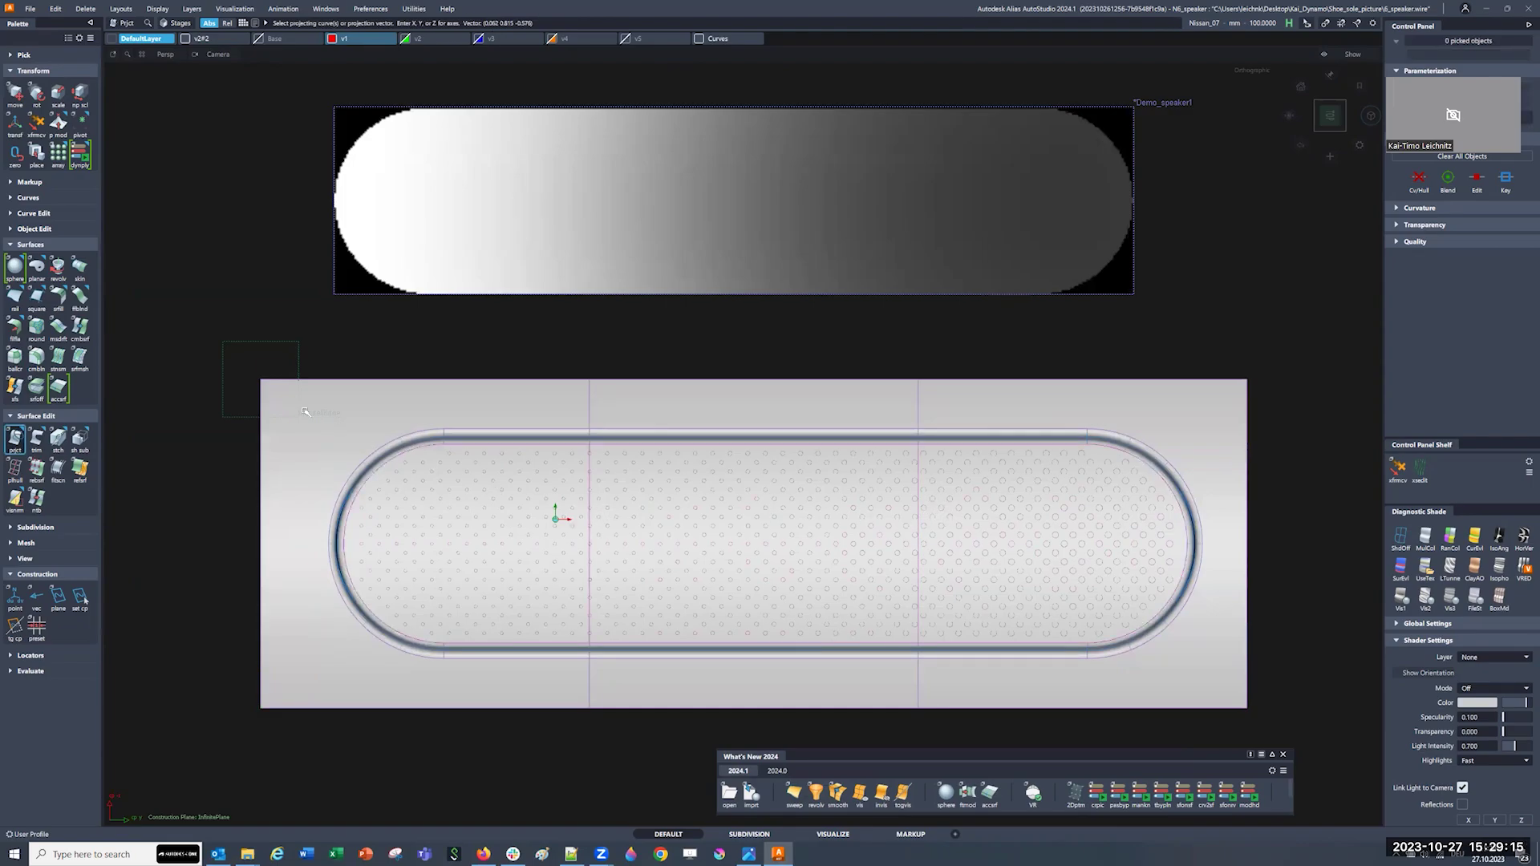
{"action": "left_click_drag", "start_coordinate": [307, 411], "coordinate": [1233, 692]}
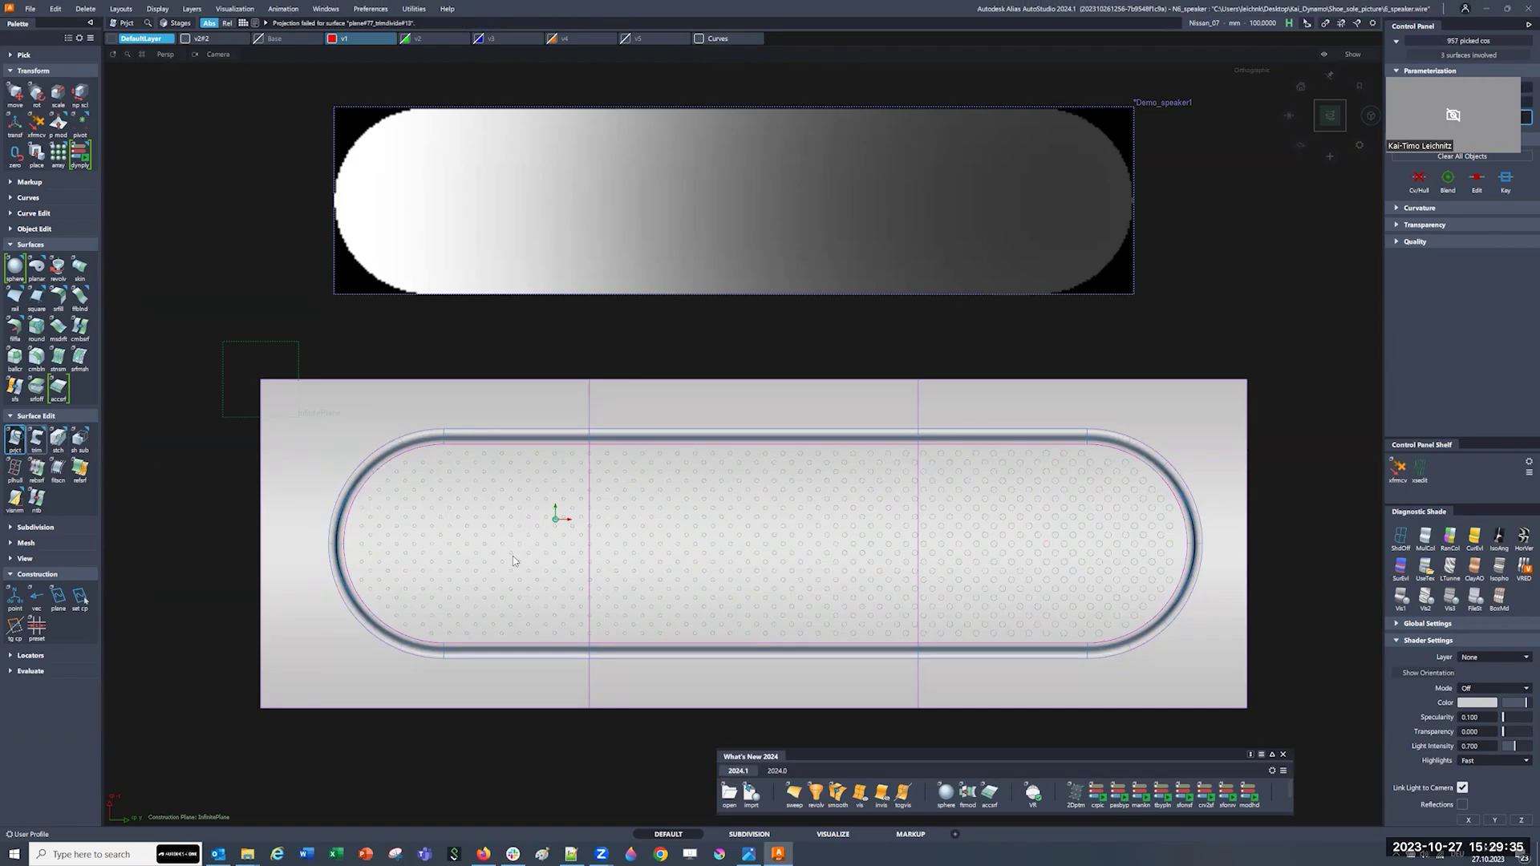
Step: From top view, trim the circles out of the left, middle and right grille sections
{"action": "left_click_drag", "start_coordinate": [535, 533], "coordinate": [563, 559], "text": "alt+shift"}
{"action": "left_click_drag", "start_coordinate": [796, 576], "coordinate": [610, 519], "text": "alt+shift"}
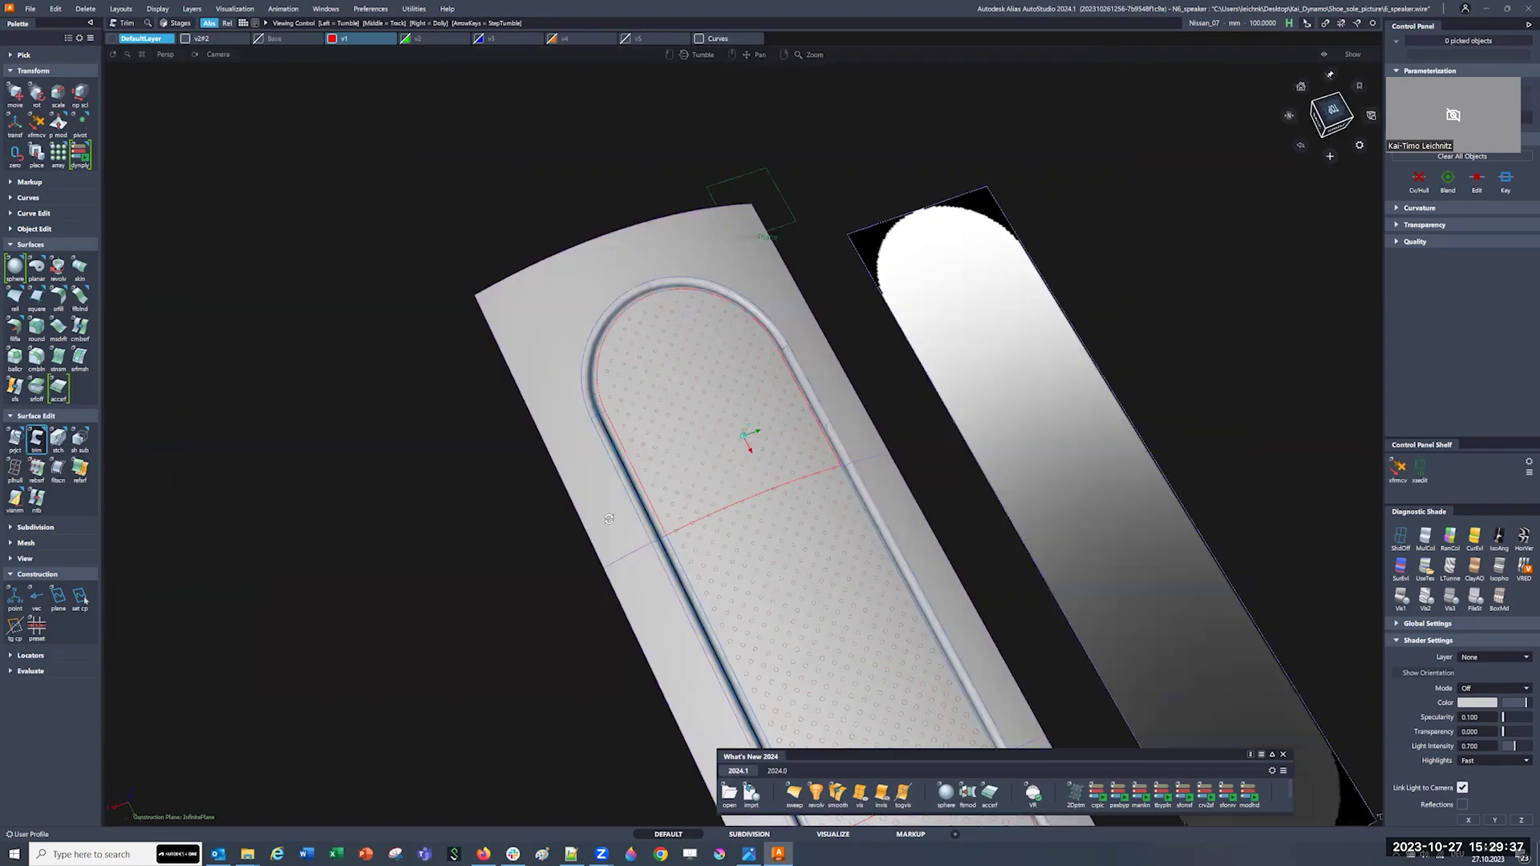
{"action": "left_click", "coordinate": [1332, 117]}
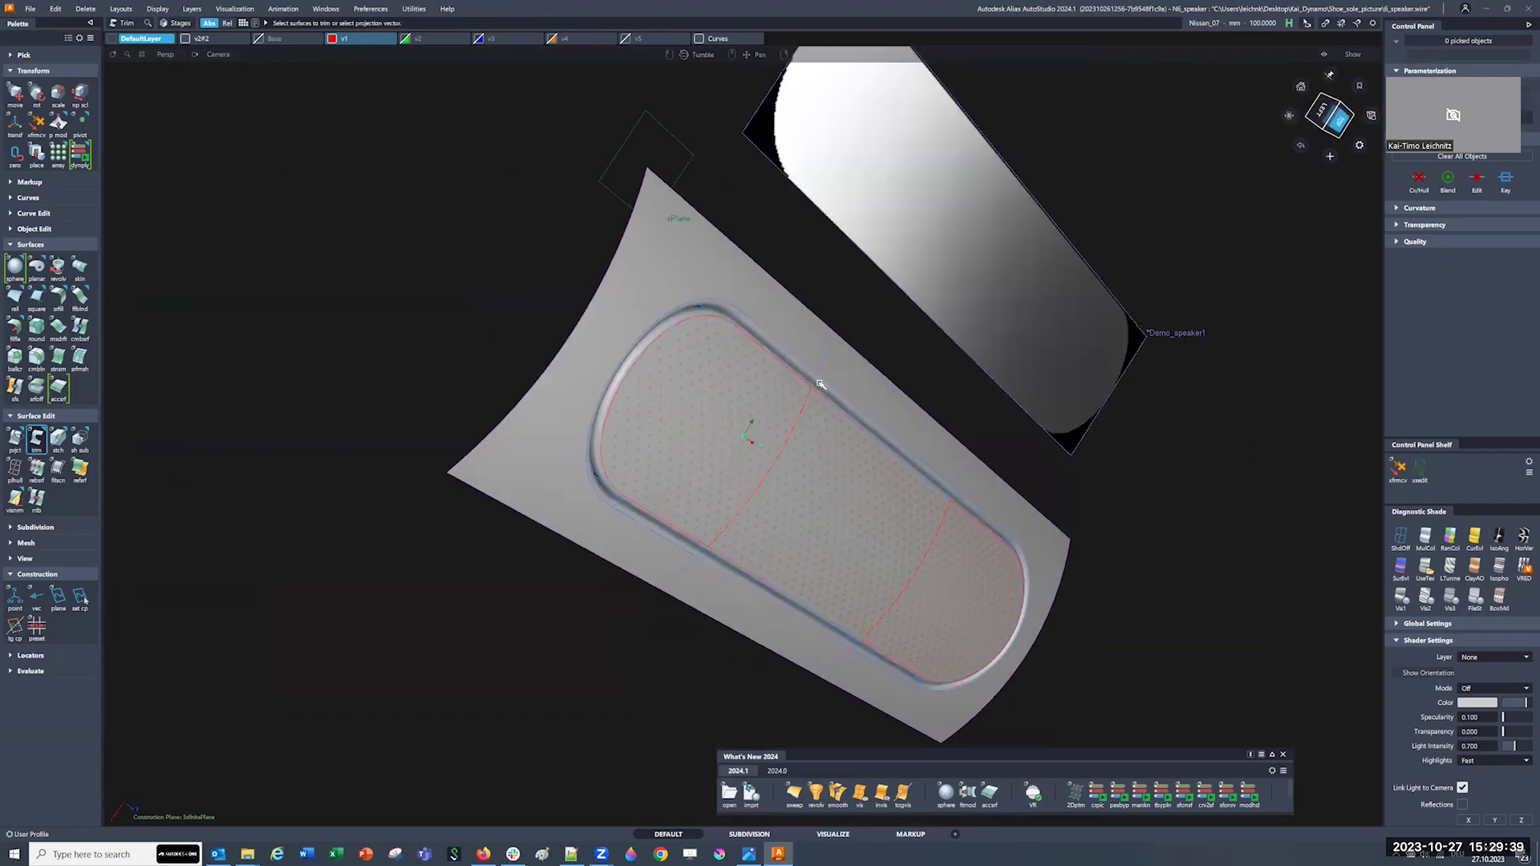
{"action": "right_click_drag", "start_coordinate": [825, 377], "coordinate": [759, 385], "text": "alt+shift"}
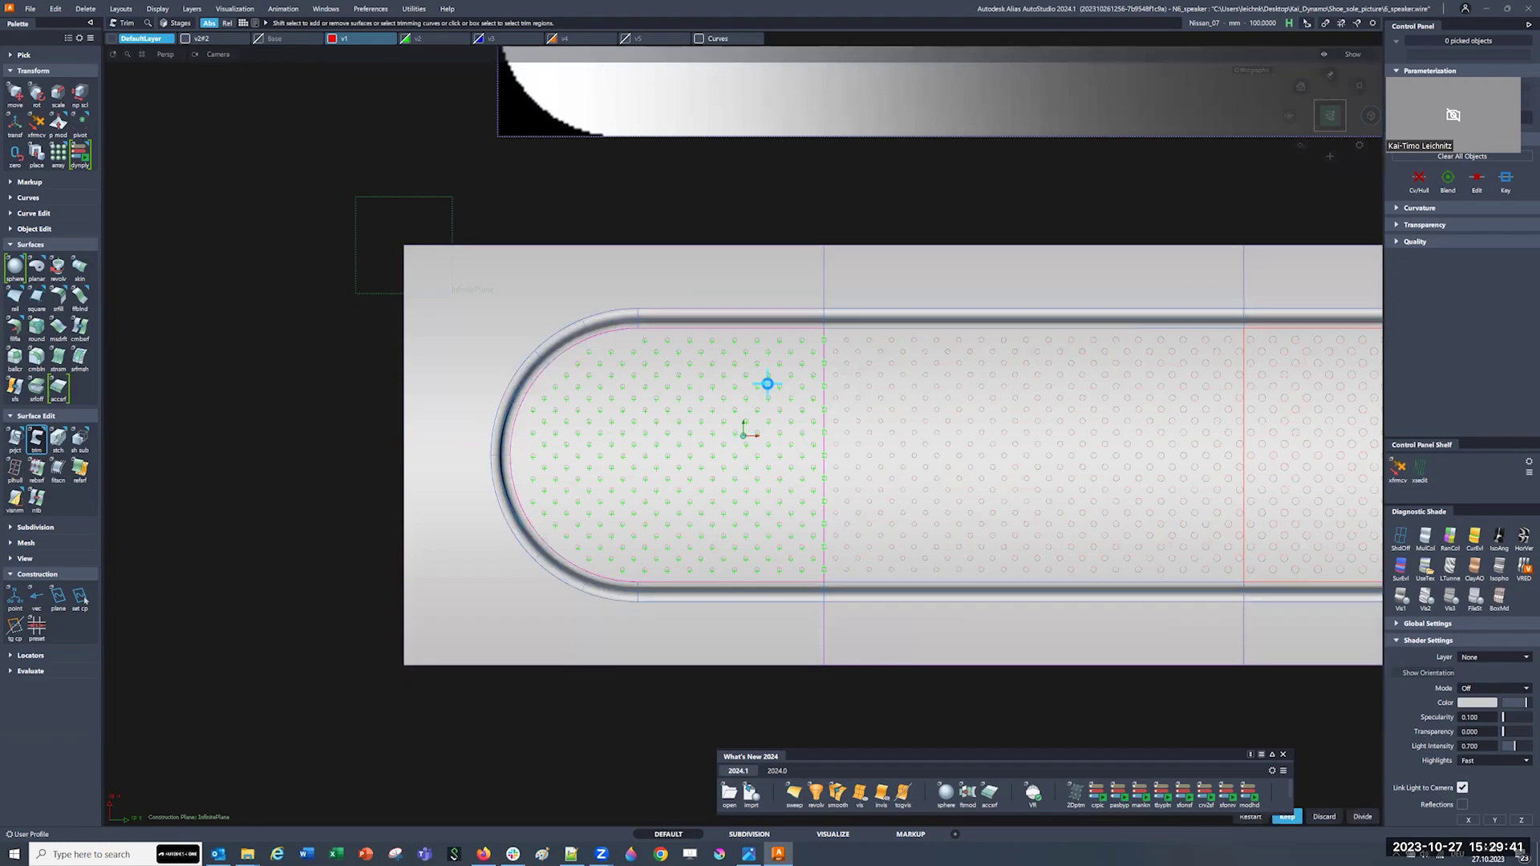
{"action": "left_click", "coordinate": [767, 382]}
{"action": "left_click", "coordinate": [1064, 391]}
{"action": "middle_click_drag", "start_coordinate": [1088, 385], "coordinate": [864, 389], "text": "alt+shift"}
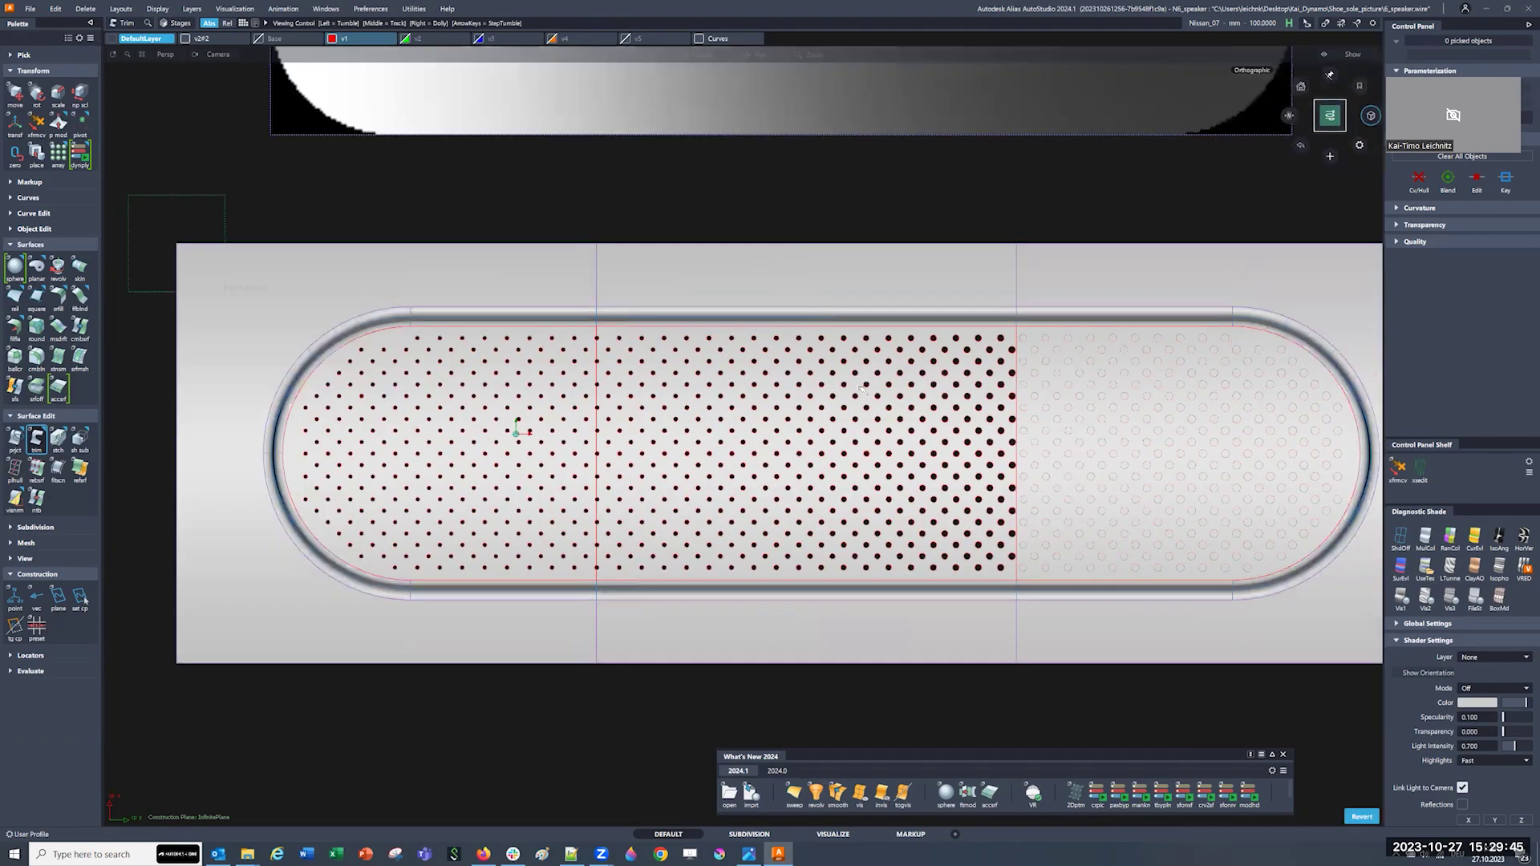
{"action": "left_click", "coordinate": [907, 375]}
{"action": "mouse_move", "coordinate": [907, 376]}
{"action": "left_mouse_down", "text": "alt+shift"}
{"action": "mouse_move", "coordinate": [816, 463]}
{"action": "mouse_move", "coordinate": [816, 379]}
{"action": "left_mouse_up", "text": "alt+shift"}
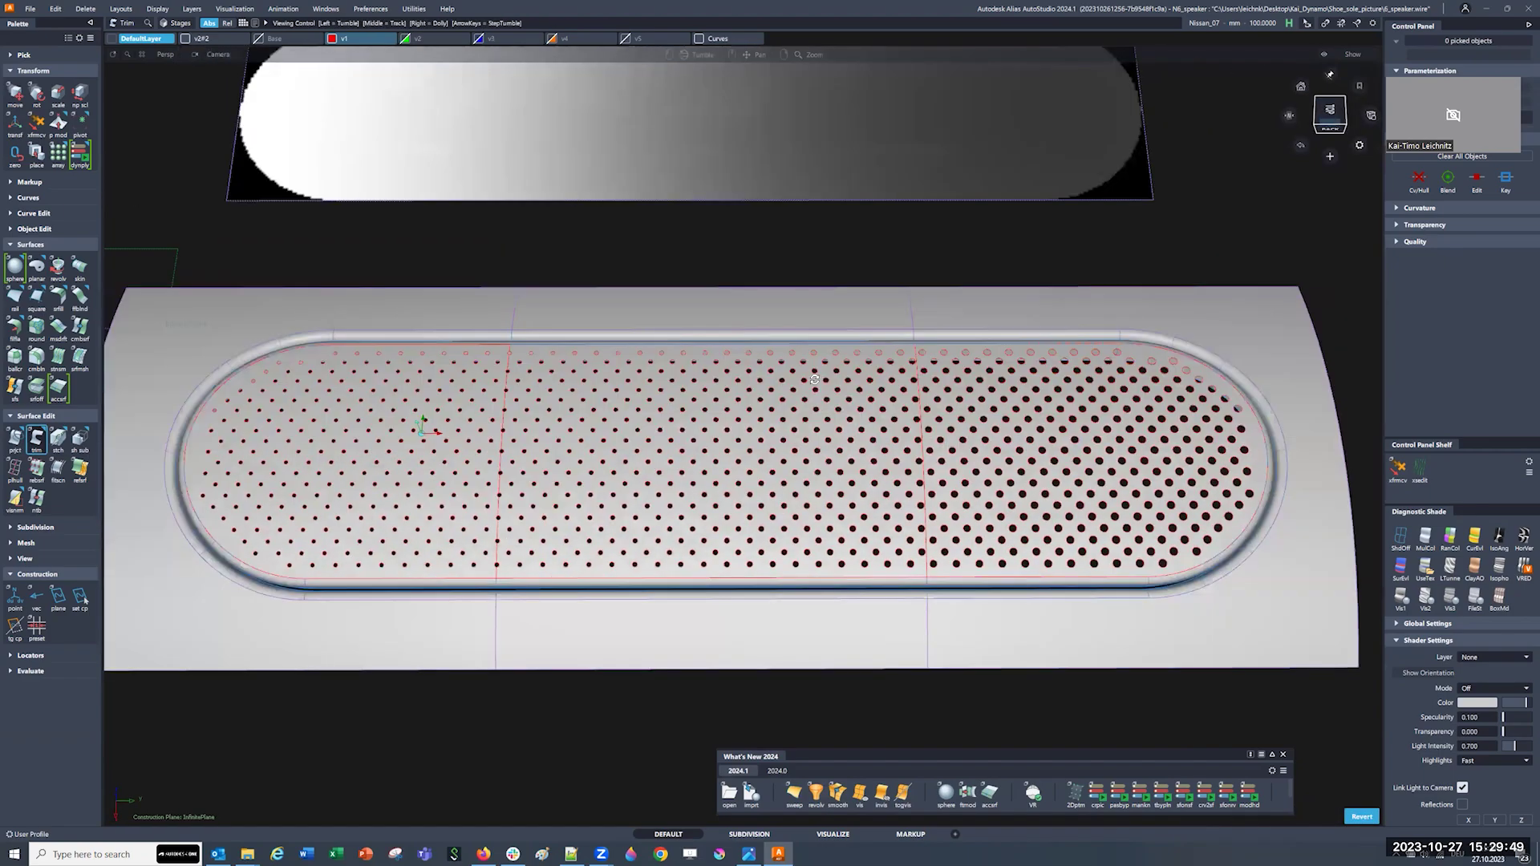
{"action": "scroll", "coordinate": [766, 435], "scroll_direction": "down", "scroll_amount": 3}
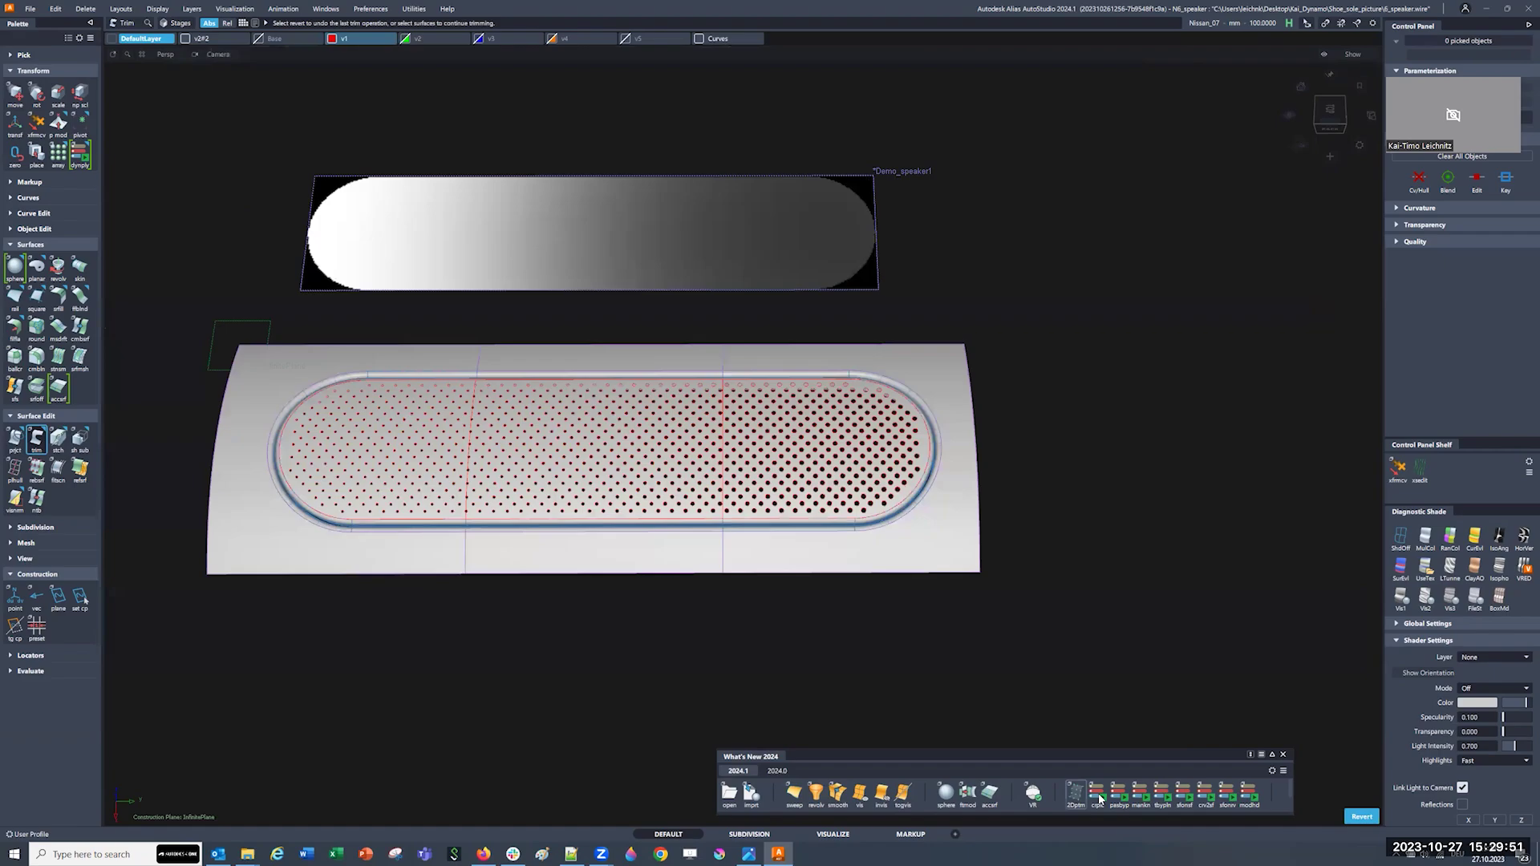